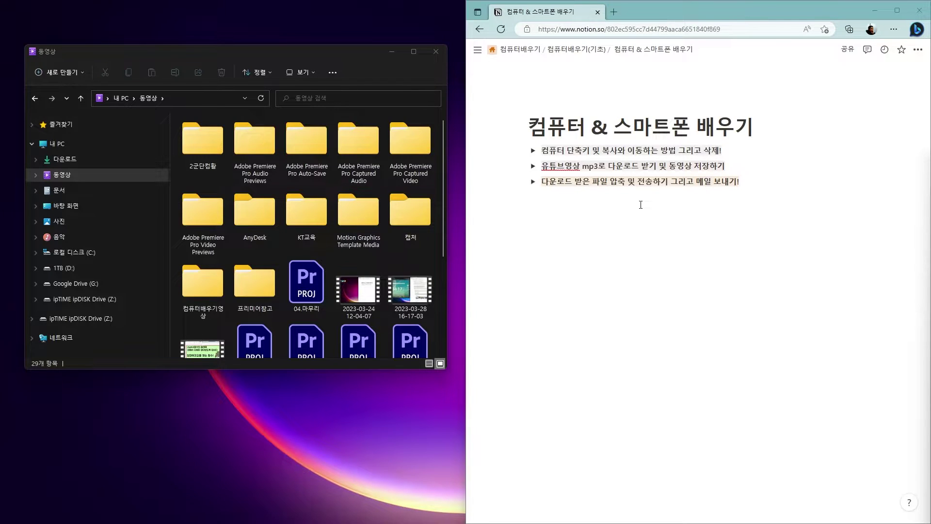
# Expand the Notion toggle '다운로드 받은 파일 압축 및 전송하기 그리고 메일 보내기!'
pyautogui.click(533, 182)
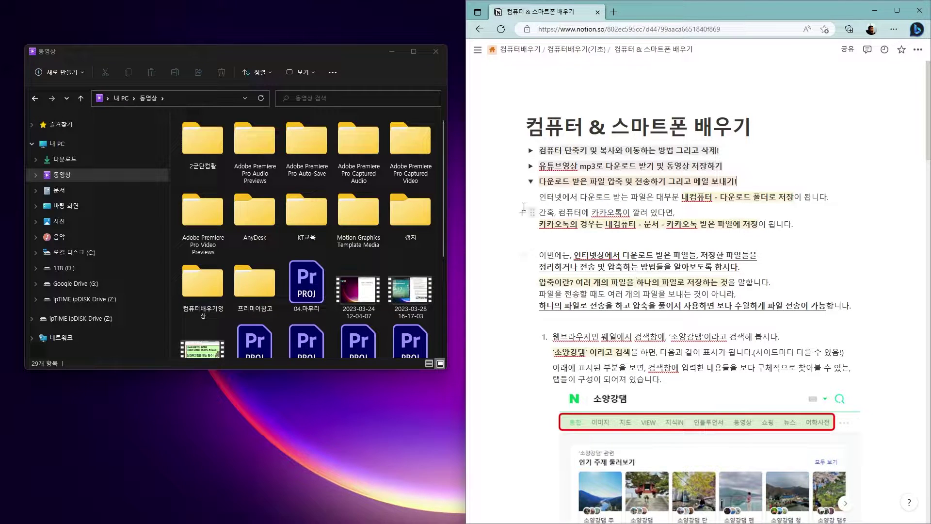
# Browse 문서 and 카카오톡 받은 파일, ending in 다운로드 with 소양강댐01–05 listed
pyautogui.moveTo(185, 48); pyautogui.dragTo(197, 51)
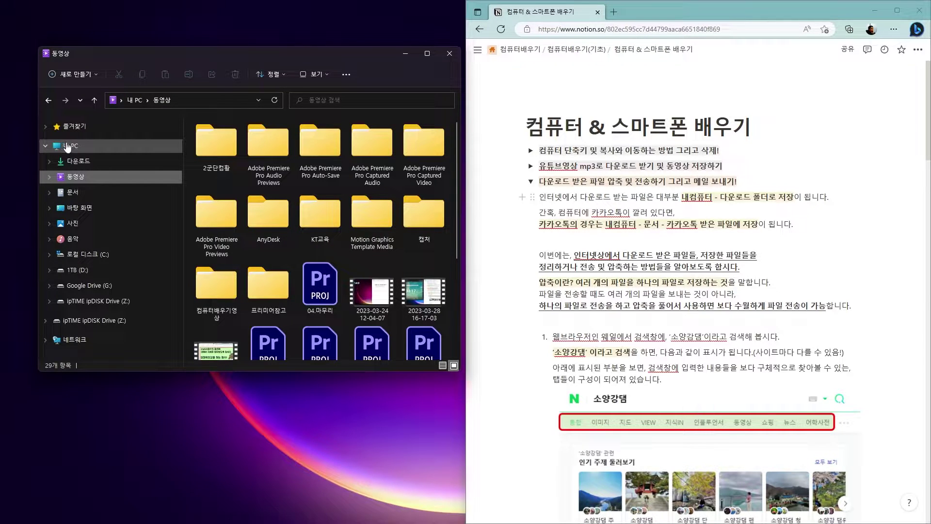
pyautogui.click(77, 161)
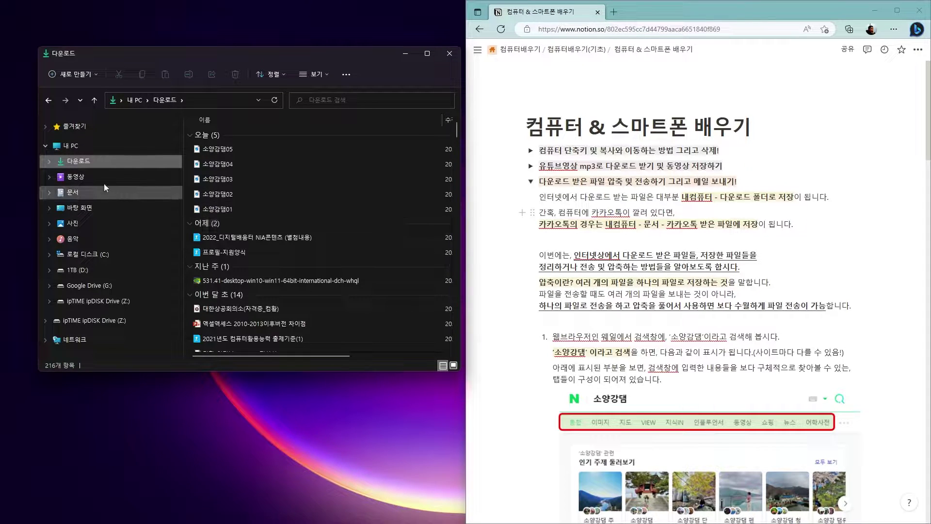
pyautogui.click(49, 193)
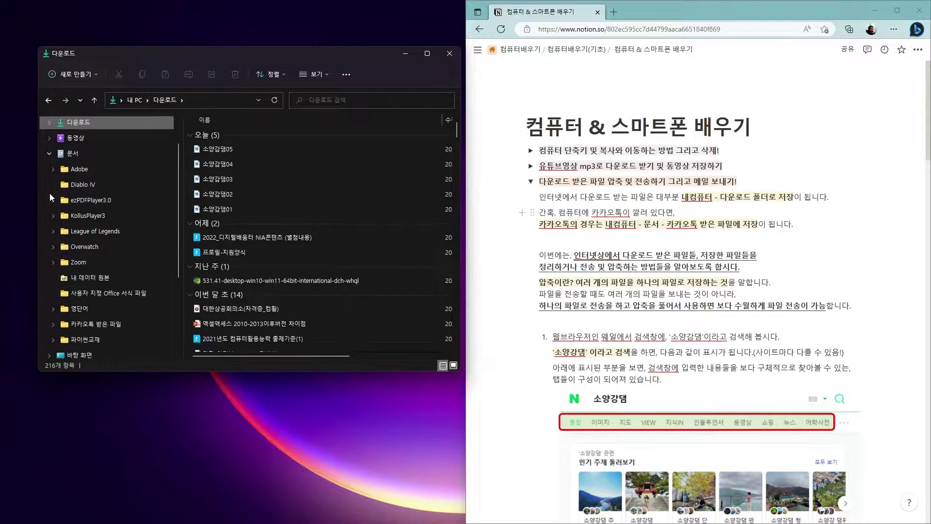
pyautogui.click(104, 325)
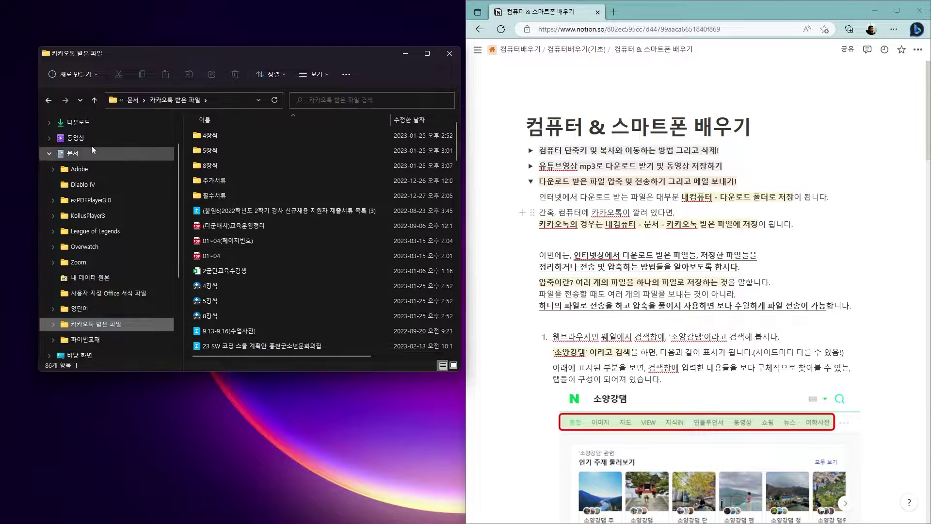
pyautogui.click(78, 123)
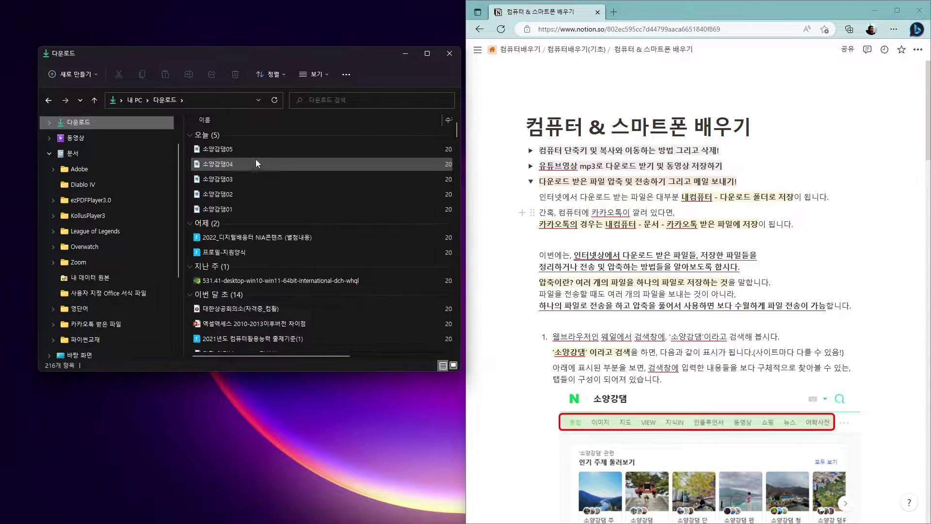
pyautogui.moveTo(269, 176)
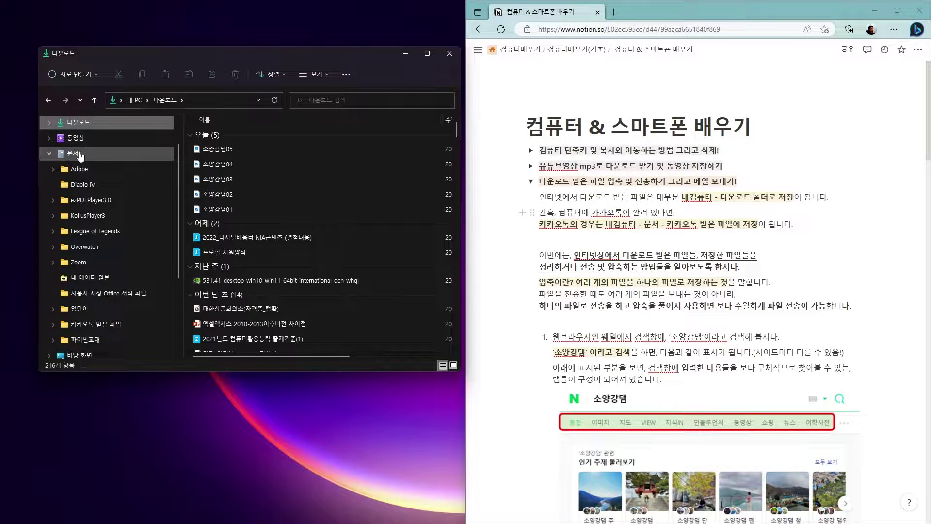
pyautogui.click(111, 324)
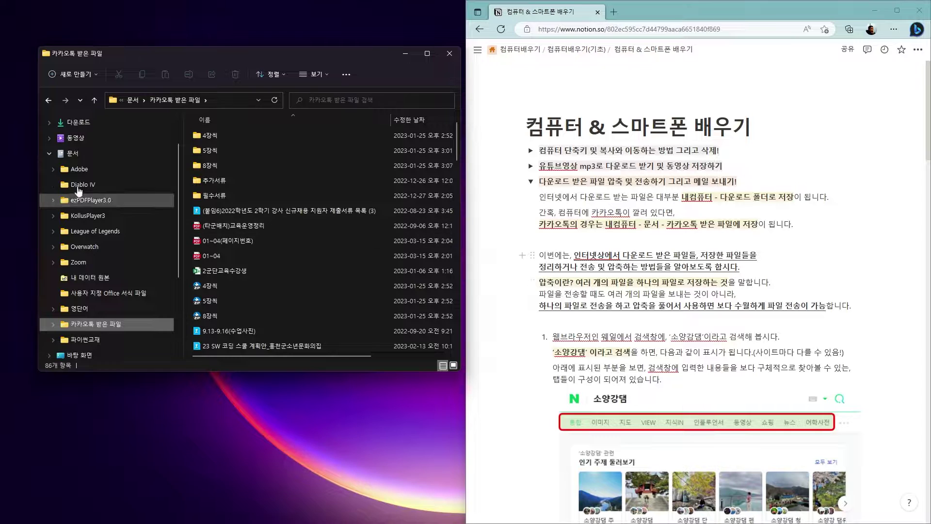
pyautogui.click(75, 123)
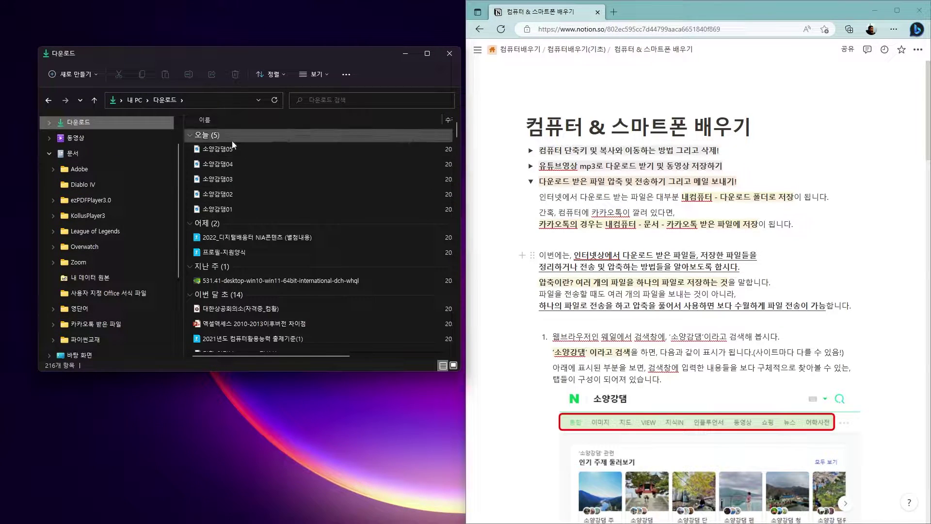
pyautogui.moveTo(263, 196)
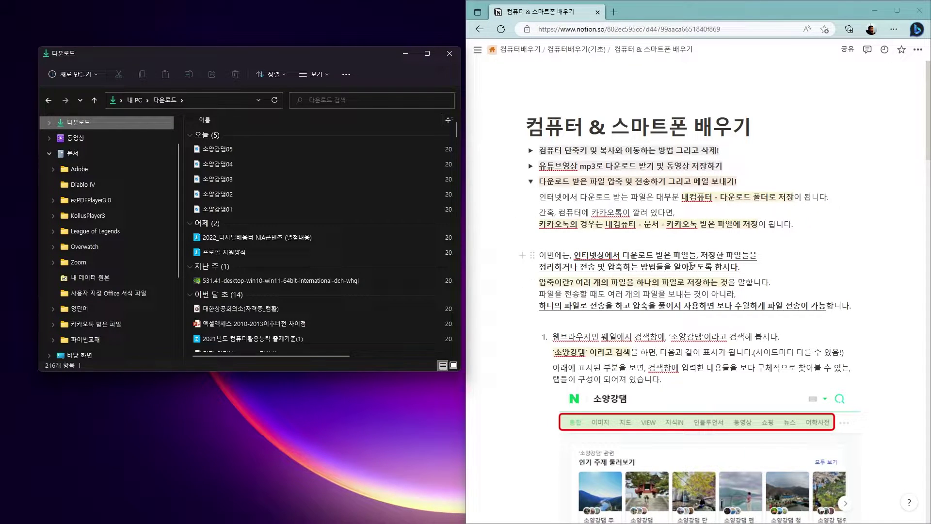
# Scroll Notion to the 소양강댐 search step and place the new Whale window over Explorer
pyautogui.scroll(-5, 731, 275)
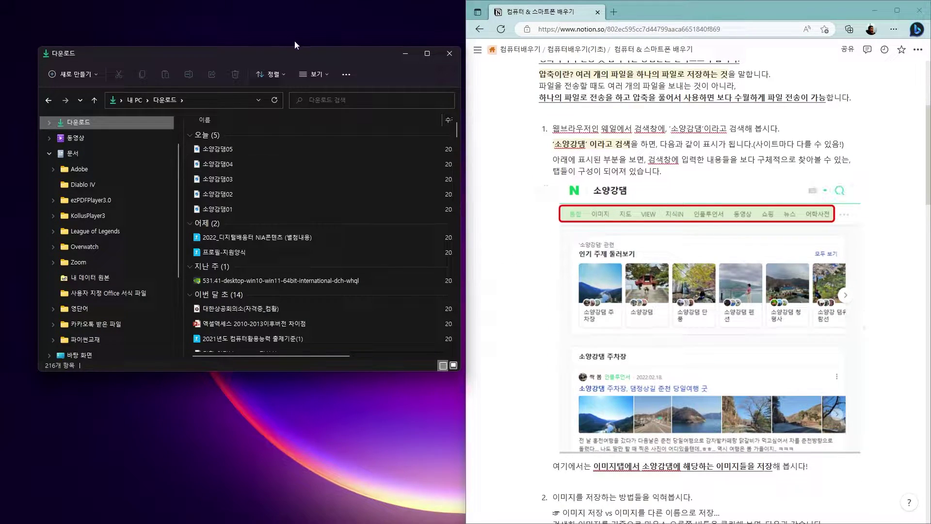
pyautogui.moveTo(324, 55); pyautogui.dragTo(301, 54)
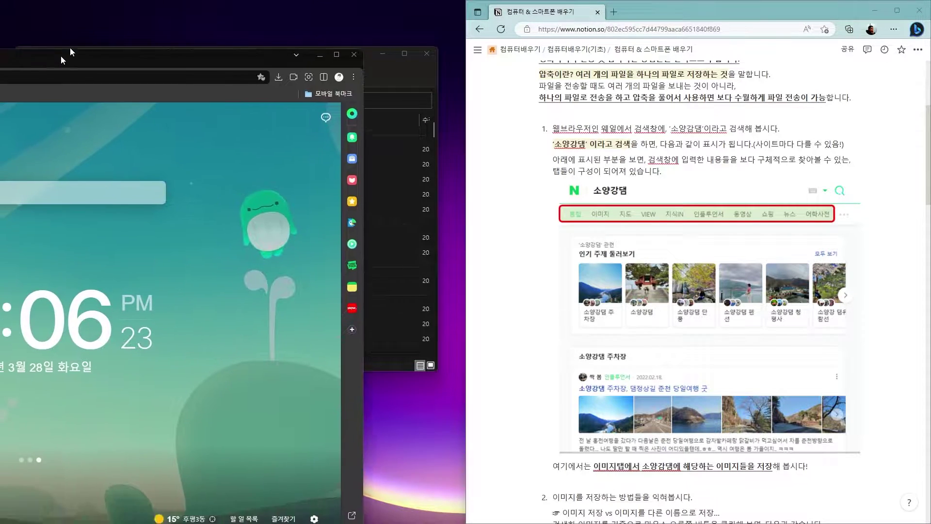
pyautogui.moveTo(69, 47); pyautogui.dragTo(339, 35)
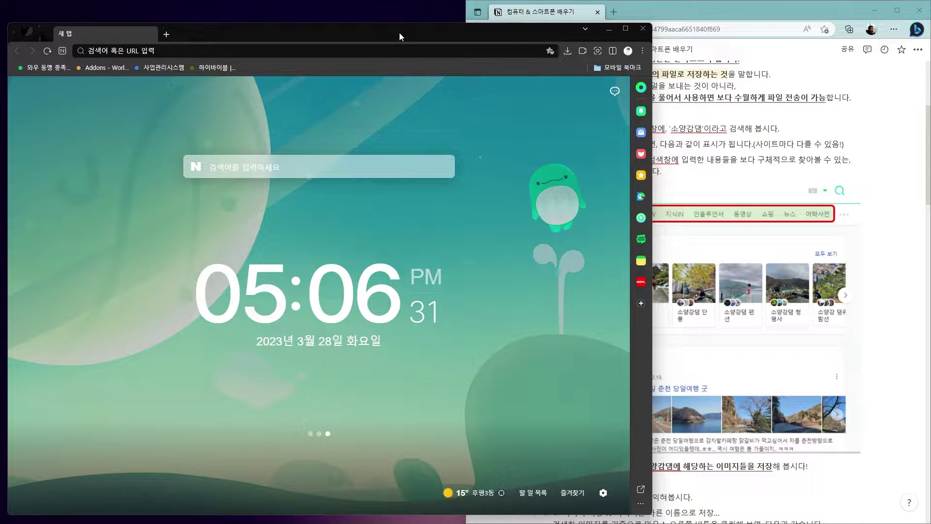
# Snap Whale to the left half and search Naver for 소양감댐
pyautogui.press('super+Left')
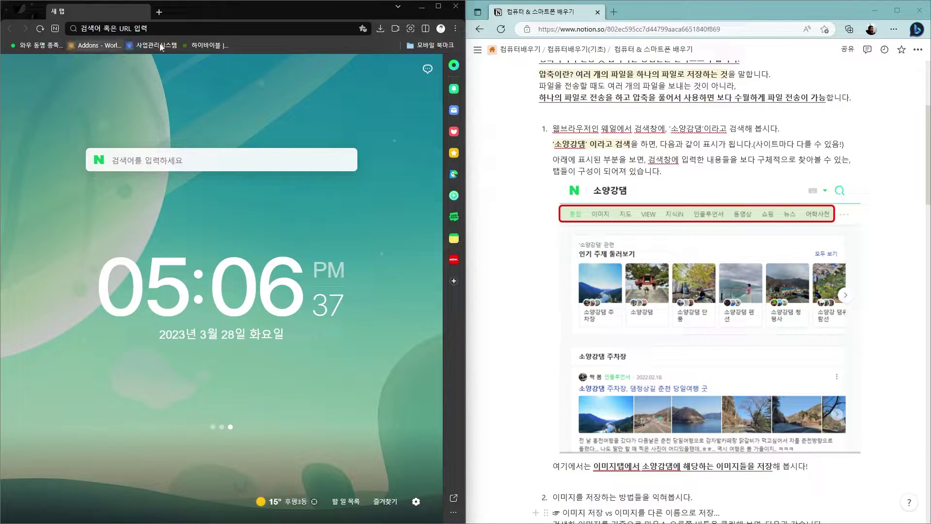
pyautogui.click(141, 154)
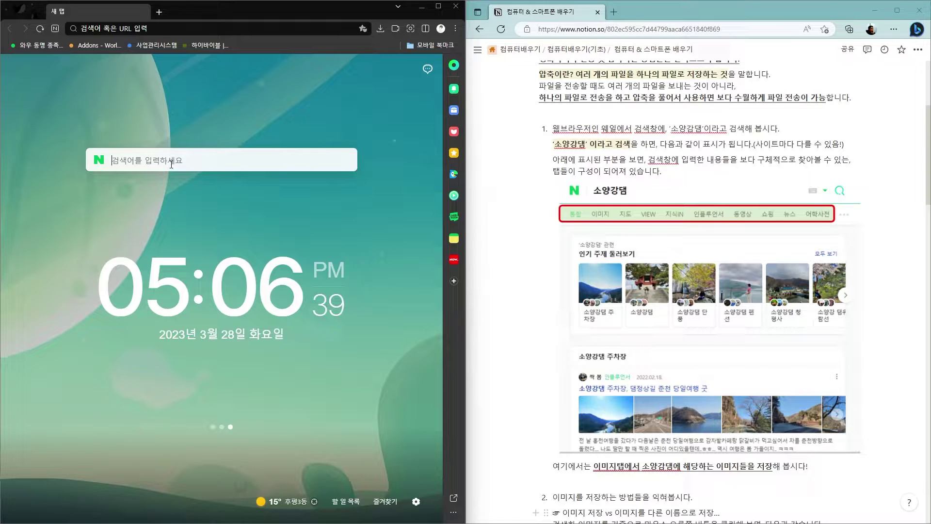
pyautogui.write('소양감댐')
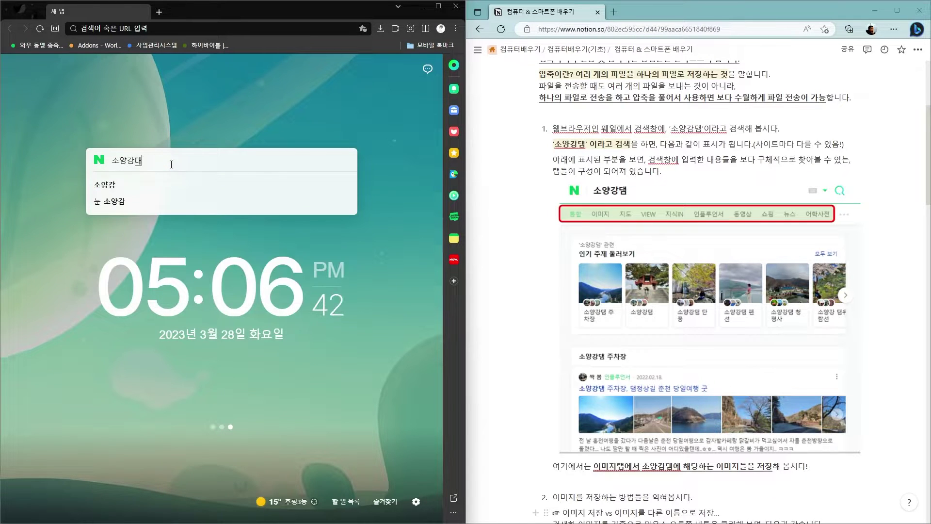
pyautogui.press('Return')
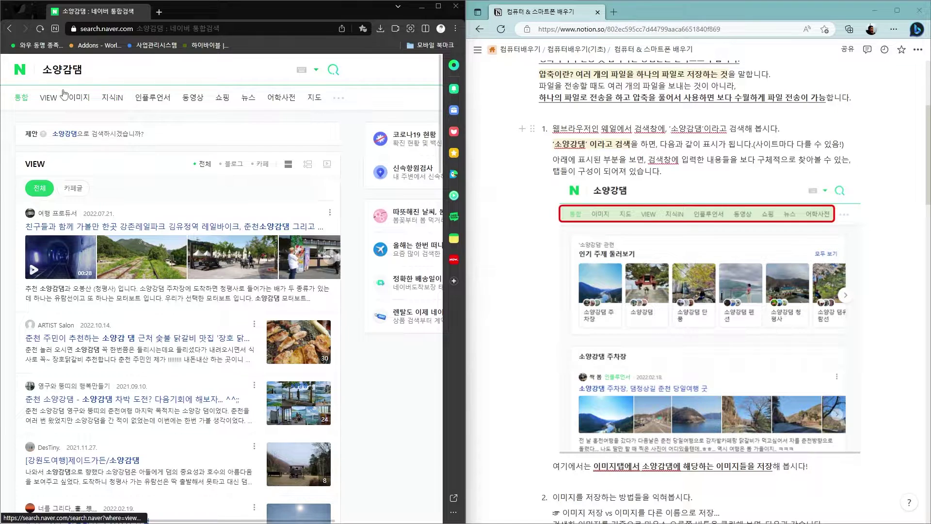
# Show 소양강댐 image results and open the 1920x1080 spillway photo large
pyautogui.click(80, 101)
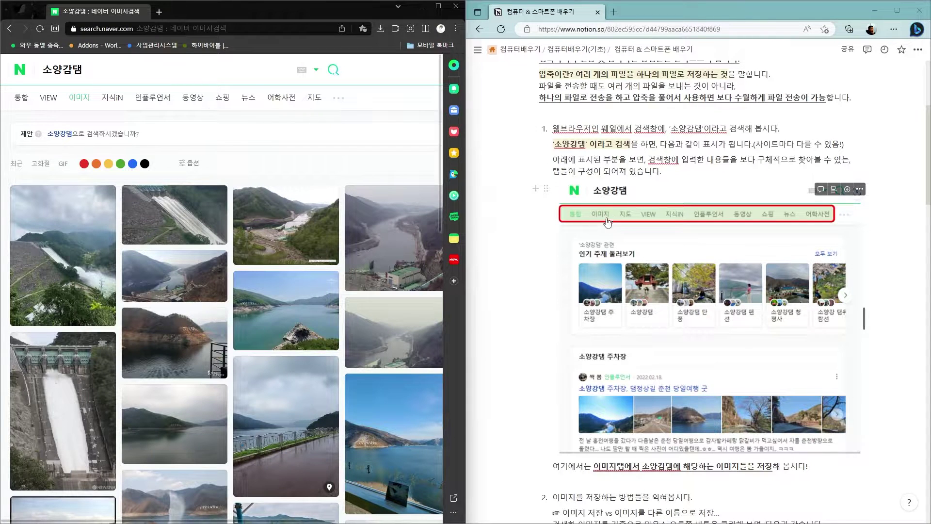
pyautogui.scroll(-4, 648, 308)
pyautogui.scroll(-1, 648, 308)
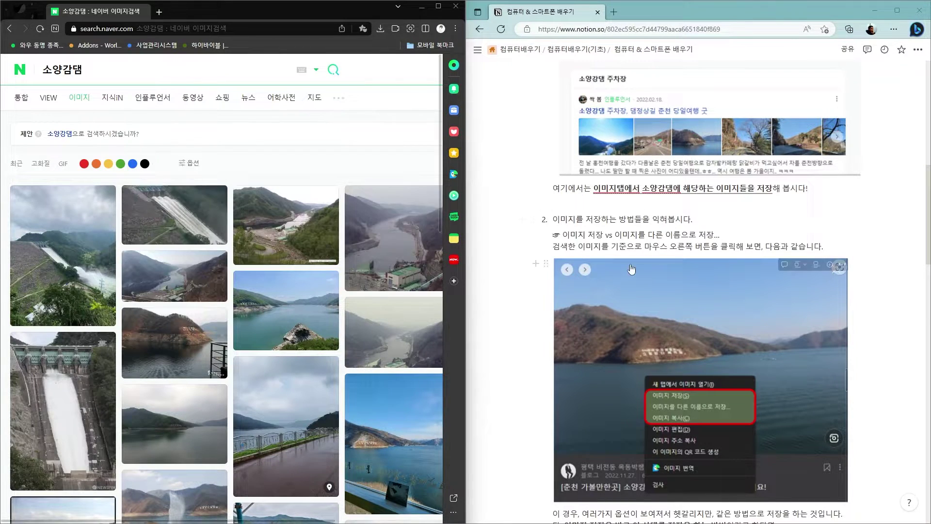
pyautogui.click(163, 211)
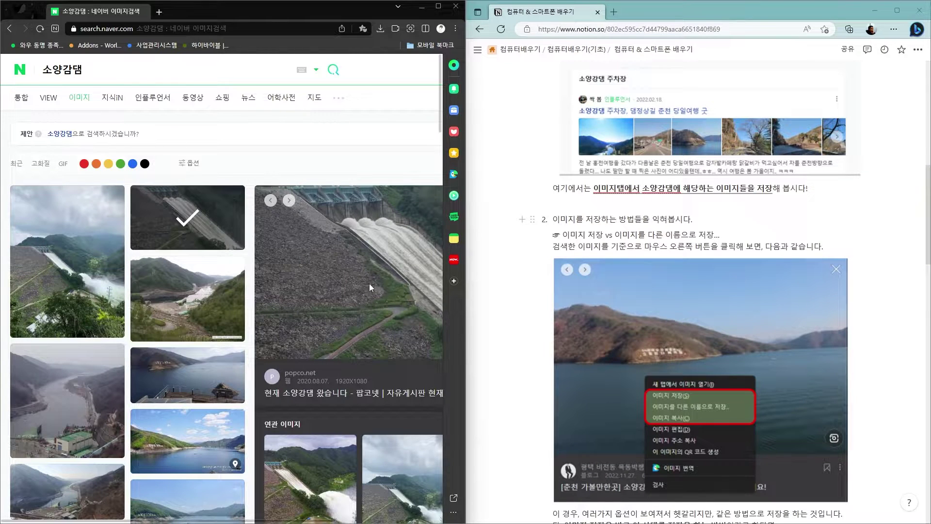
pyautogui.click(386, 520)
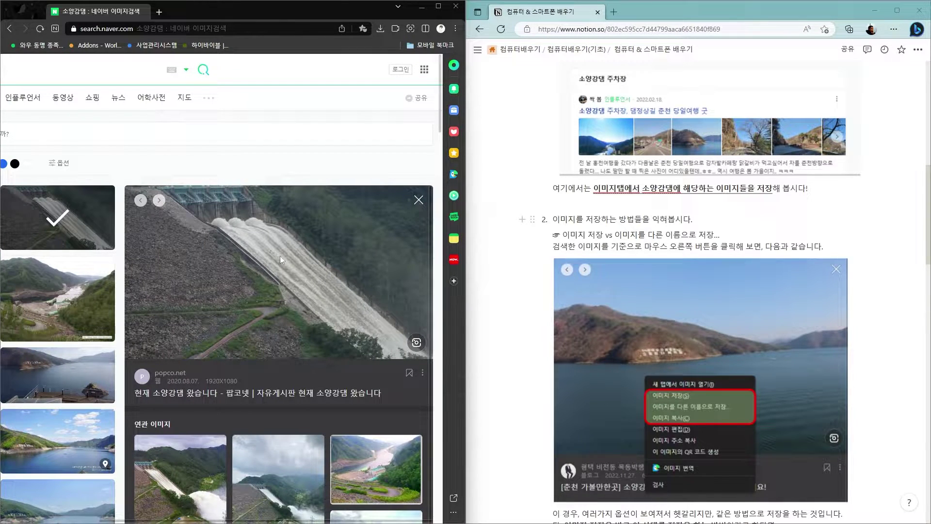
pyautogui.scroll(-1, 561, 153)
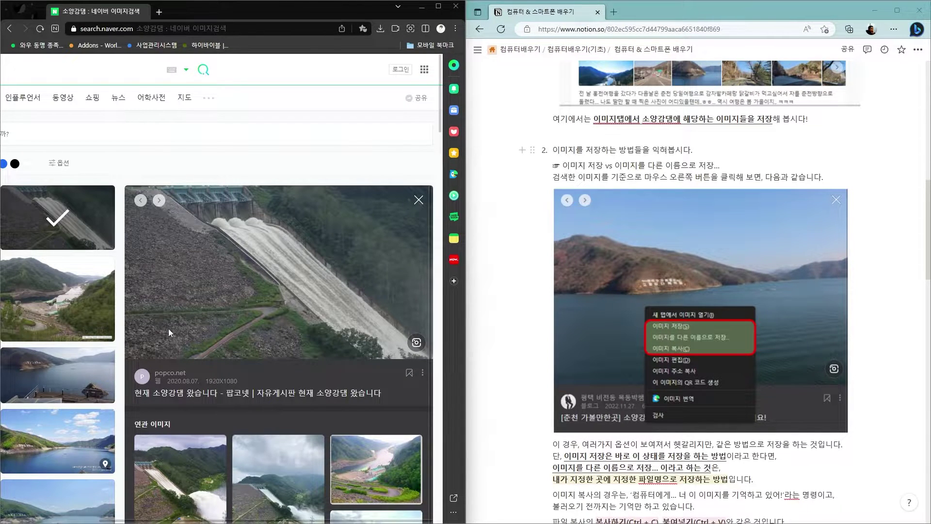
# Save the spillway photo with 이미지 저장(S), choosing 다른 이름으로 저장 for its name and location
pyautogui.rightClick(279, 272)
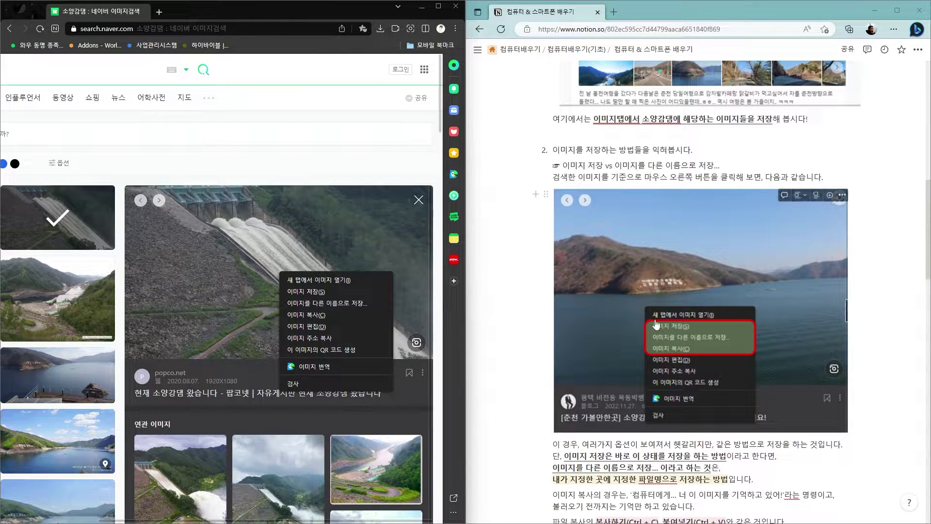
pyautogui.click(315, 292)
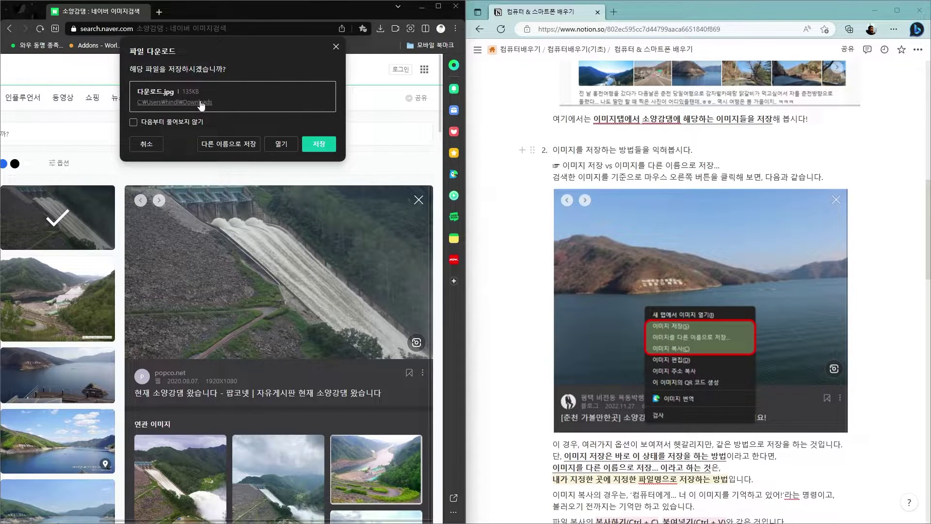
pyautogui.click(234, 144)
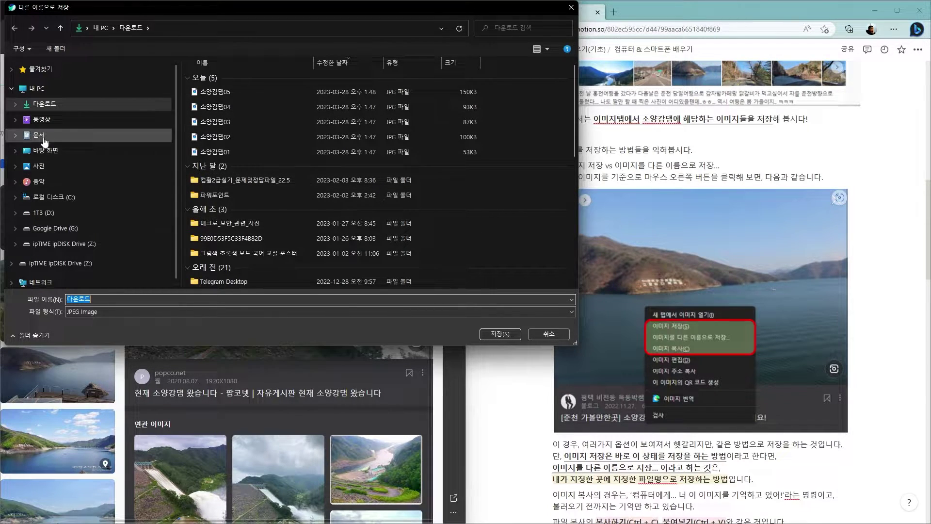
# Save the spillway photo as 소양강댐01.jpg in the 카카오톡 받은 파일 folder
pyautogui.click(15, 135)
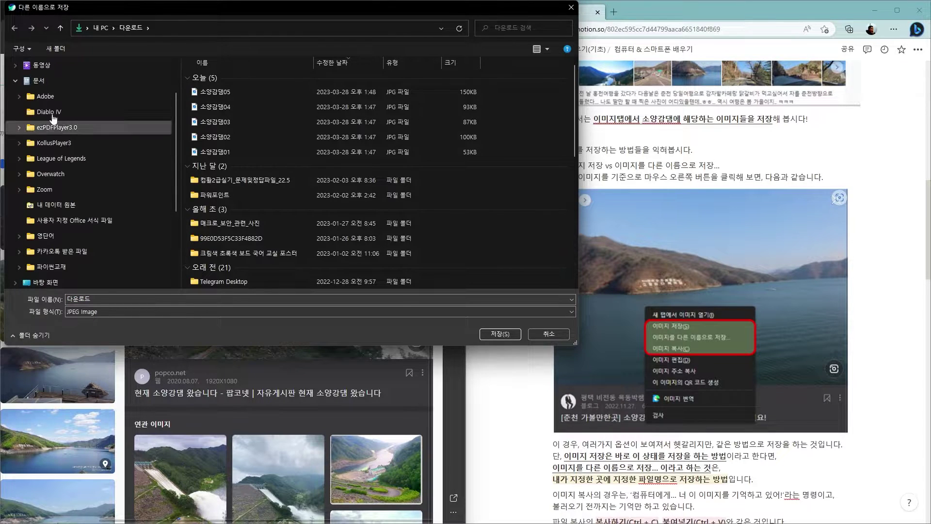
pyautogui.click(71, 253)
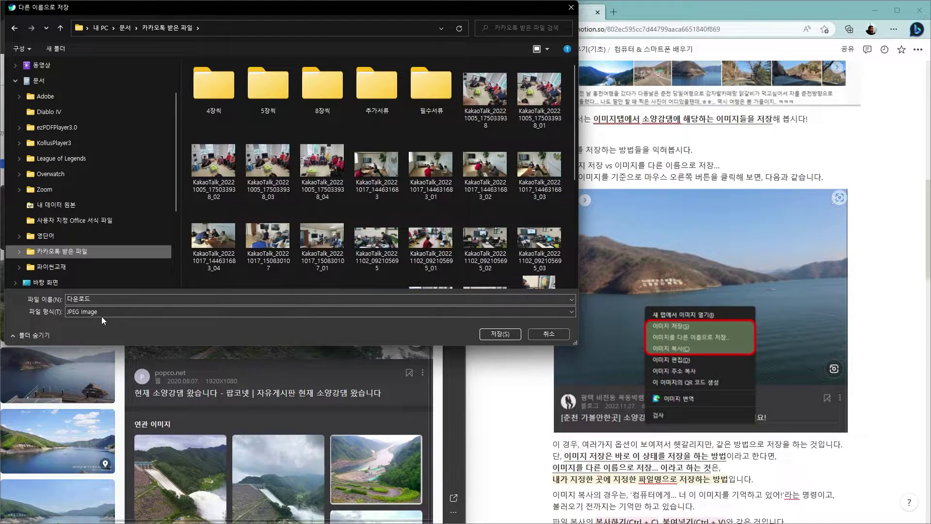
pyautogui.click(102, 300)
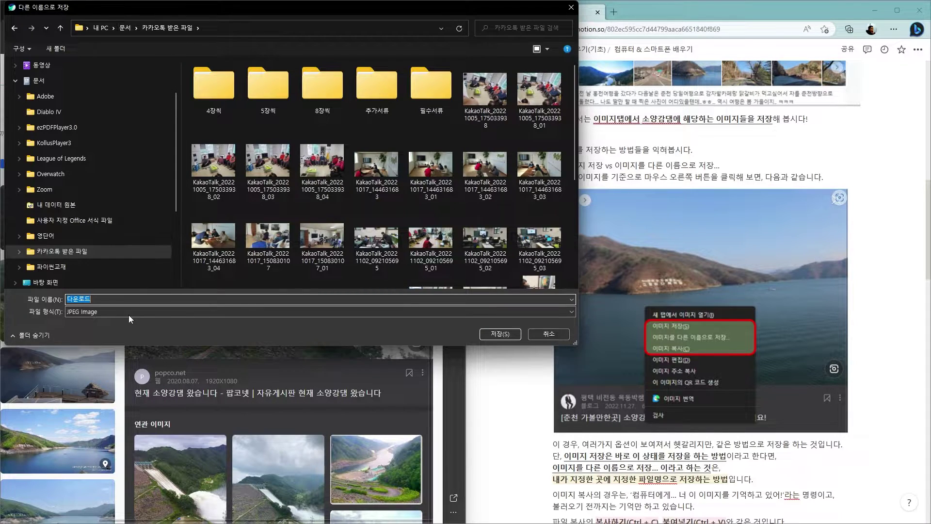
pyautogui.write('t')
pyautogui.write('양')
pyautogui.write('강댐01')
pyautogui.press('Return')
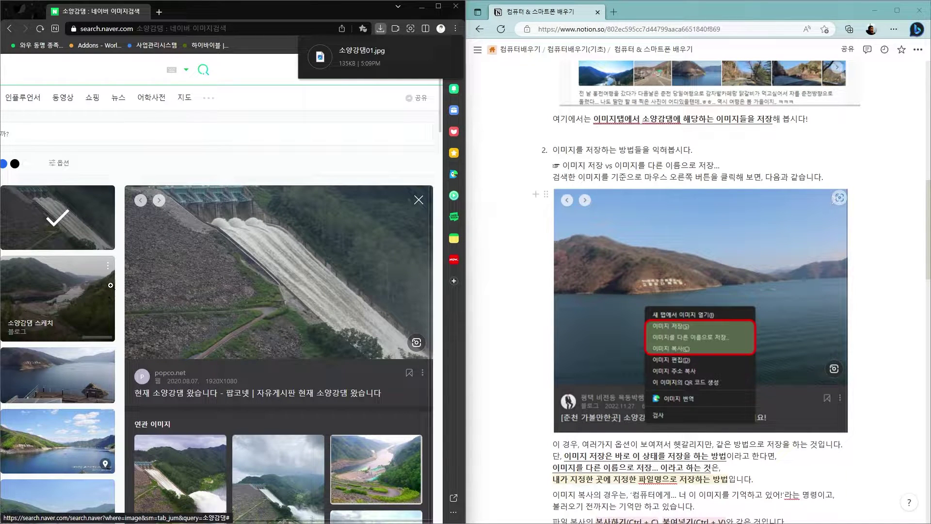
# In a new Explorer window, locate 소양강댐01 in 카카오톡 받은 파일, then switch to 다운로드
pyautogui.press('super+e')
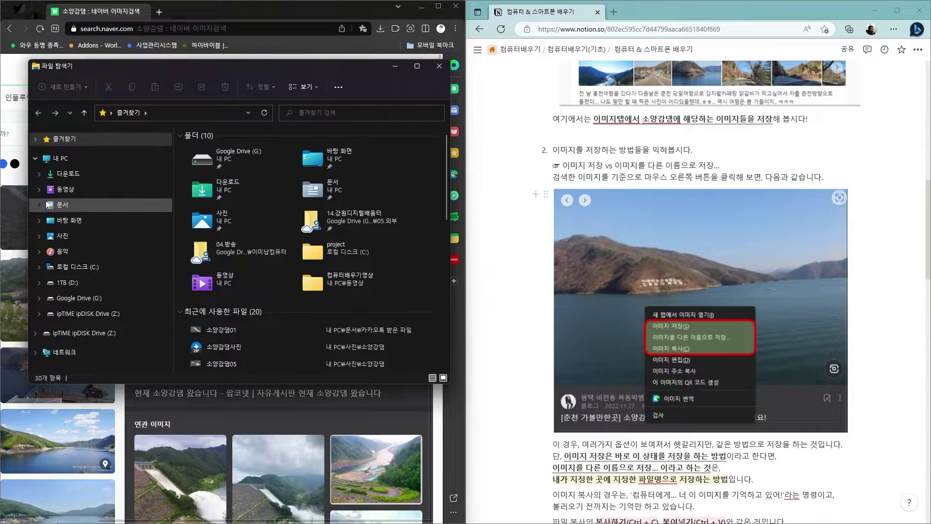
pyautogui.click(39, 205)
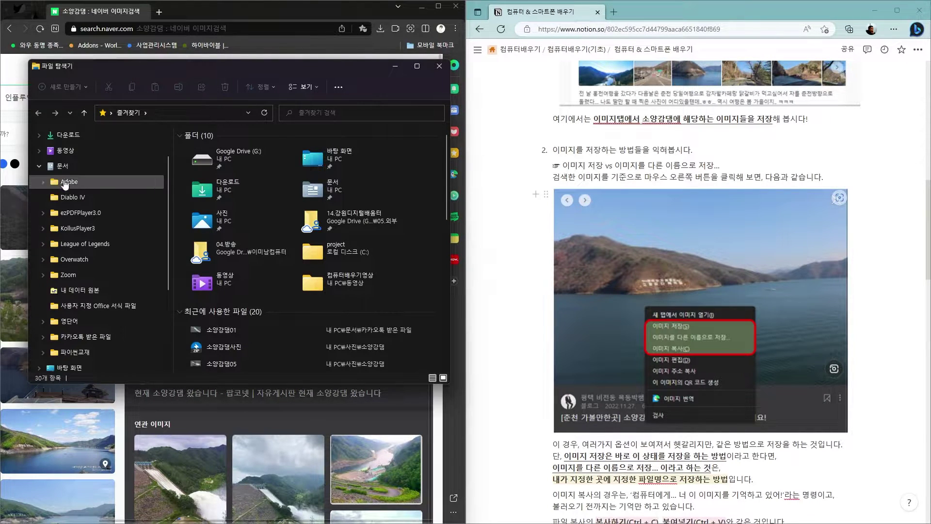
pyautogui.click(93, 343)
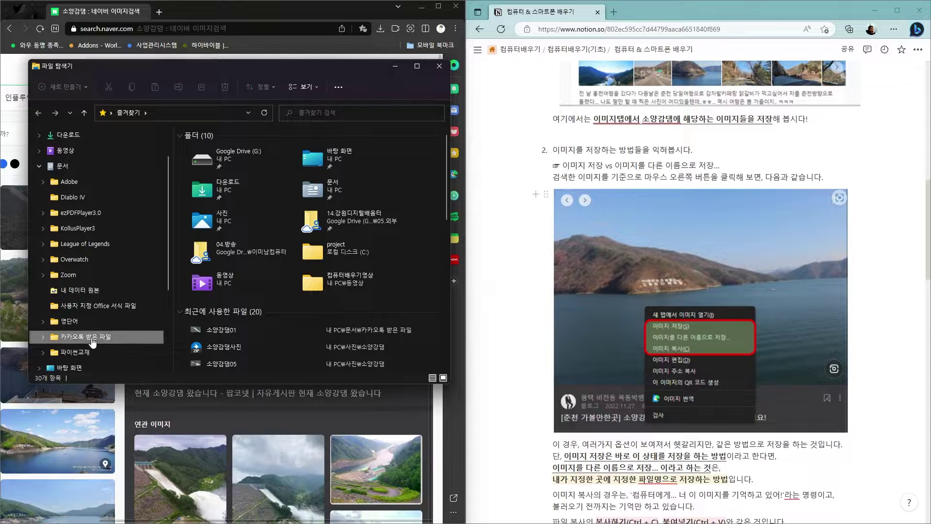
pyautogui.scroll(-5, 380, 254)
pyautogui.scroll(-5, 380, 255)
pyautogui.scroll(3, 373, 270)
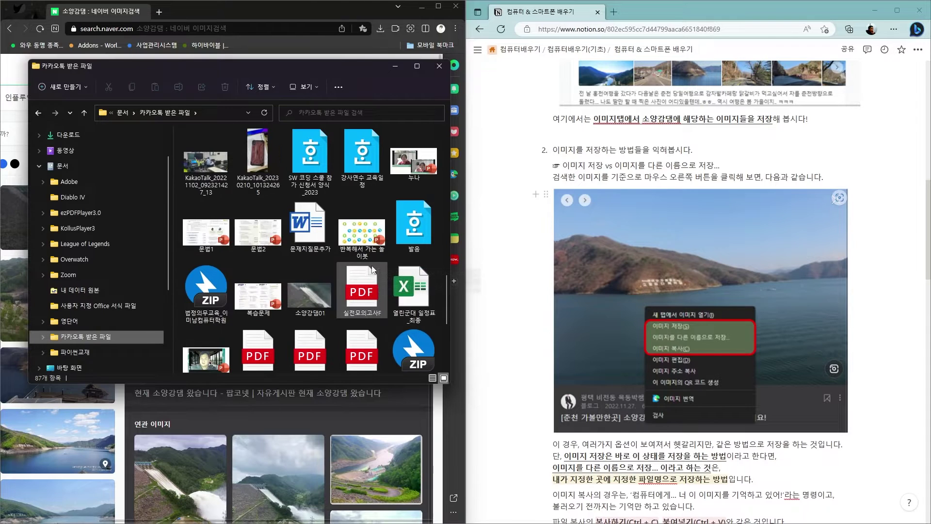
pyautogui.click(322, 312)
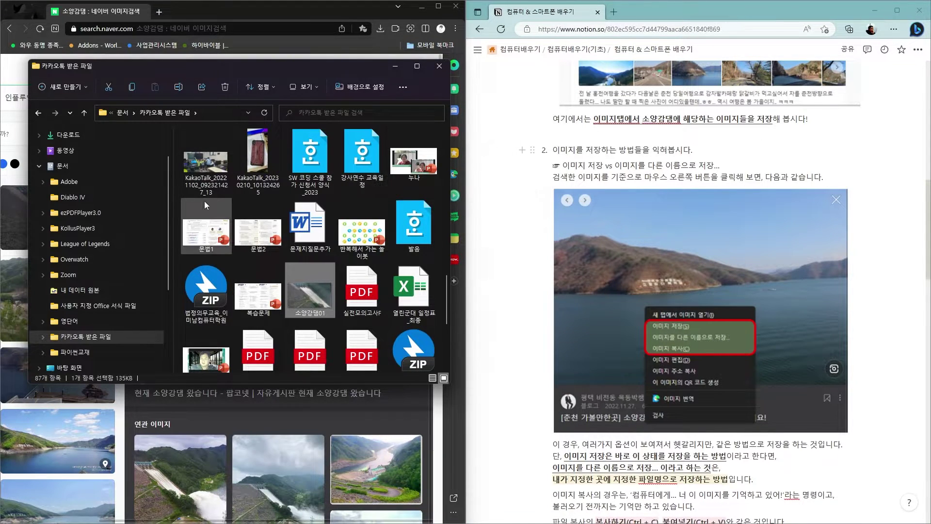
pyautogui.click(68, 134)
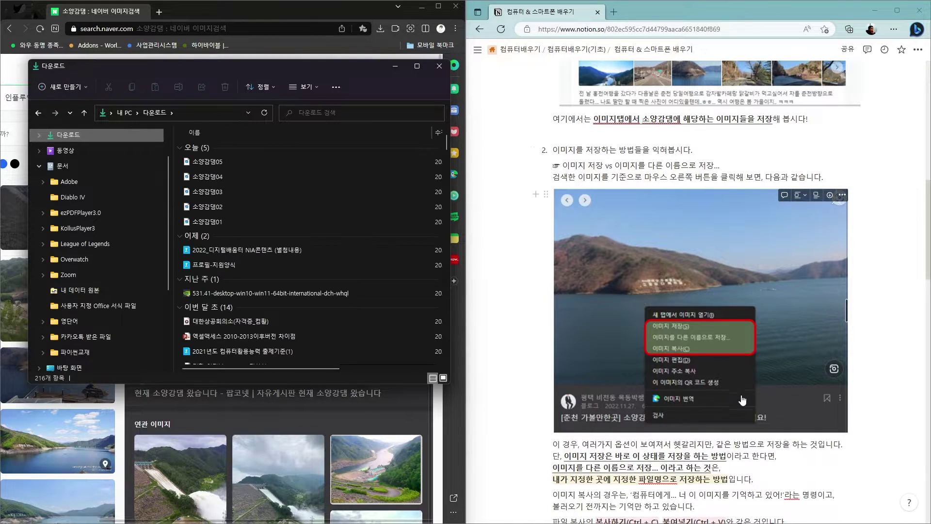
# Scroll Notion to step 3 and bring Whale's 소양강댐 image results to the front
pyautogui.scroll(-3, 736, 398)
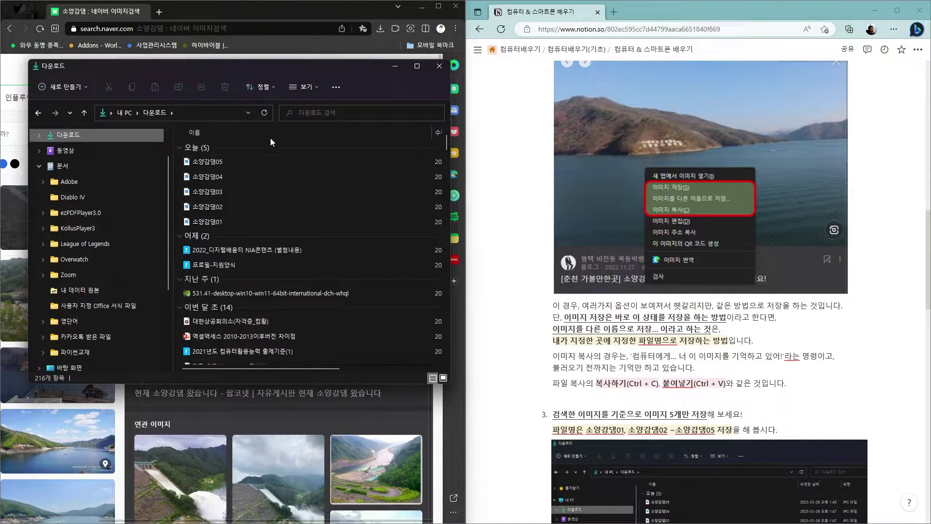
pyautogui.click(263, 12)
# Open a related 900x1200 소양강댐 photo in the viewer and check its save options
pyautogui.scroll(-3, 181, 330)
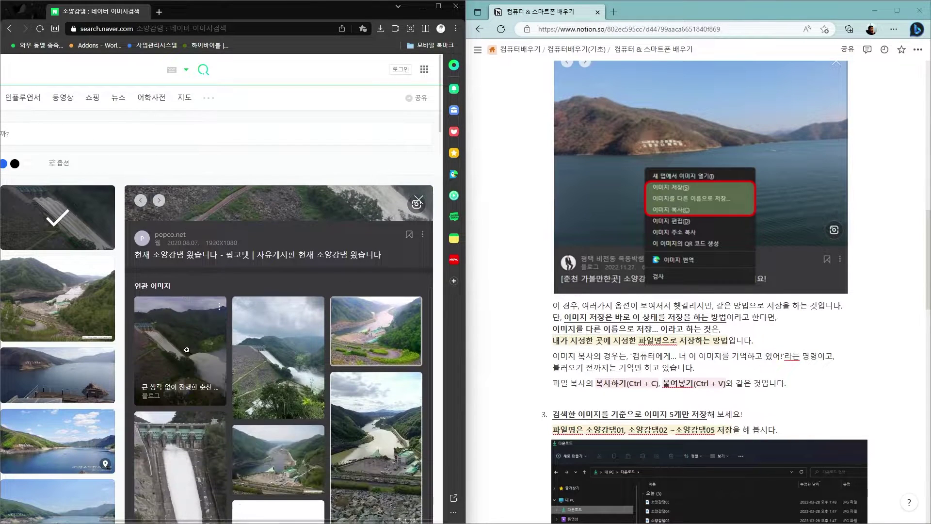
pyautogui.click(274, 343)
pyautogui.rightClick(285, 370)
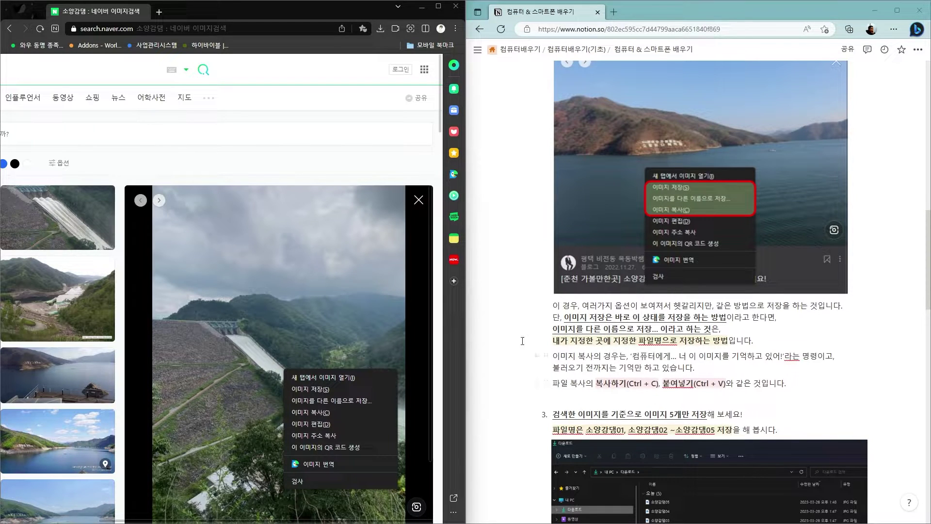
pyautogui.scroll(-2, 311, 340)
pyautogui.scroll(-2, 714, 376)
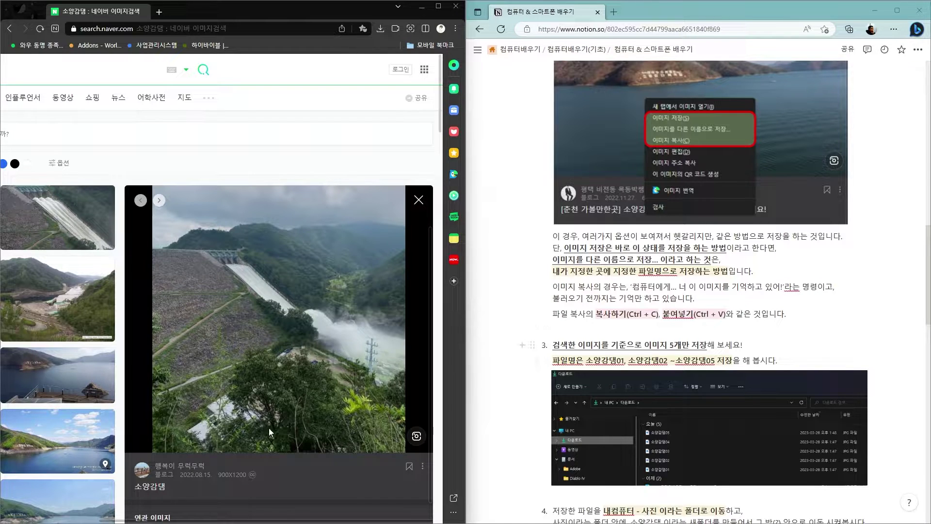
pyautogui.moveTo(303, 519); pyautogui.dragTo(204, 522)
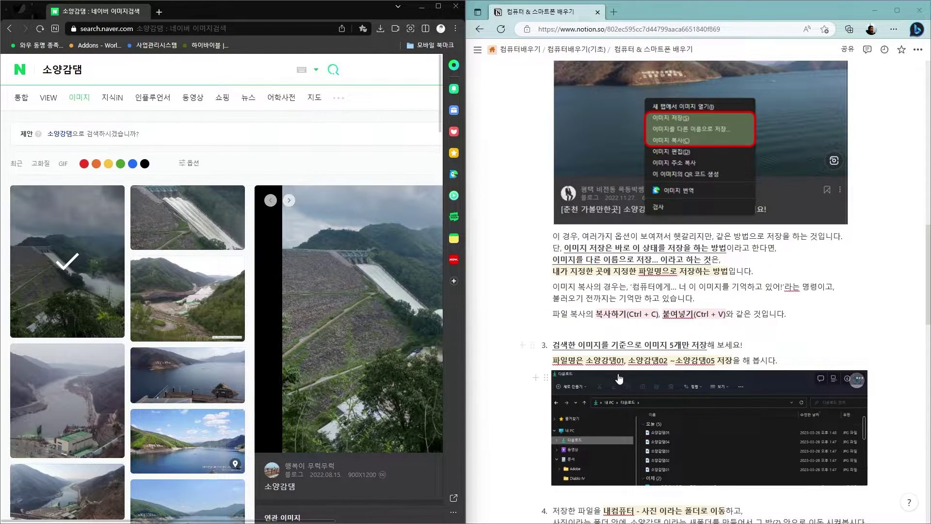
pyautogui.scroll(-3, 709, 345)
pyautogui.scroll(-2, 709, 344)
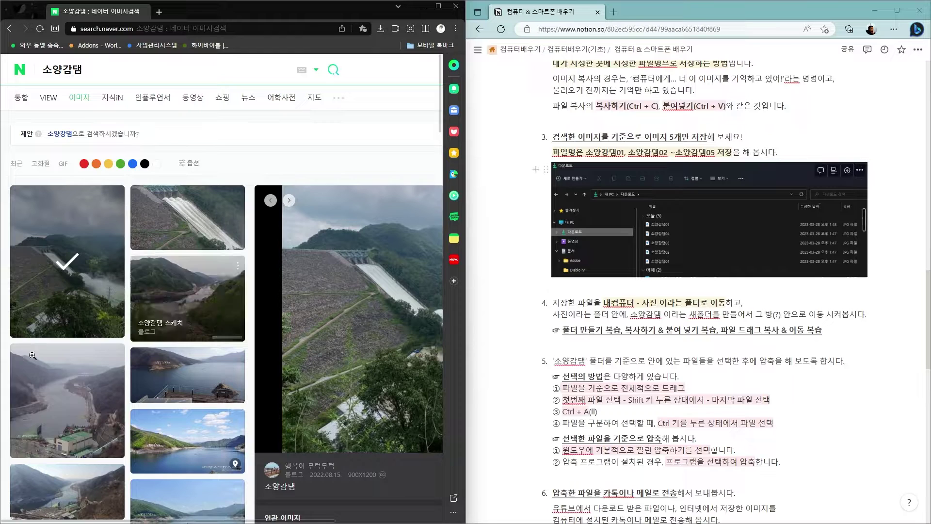
pyautogui.press('super+e')
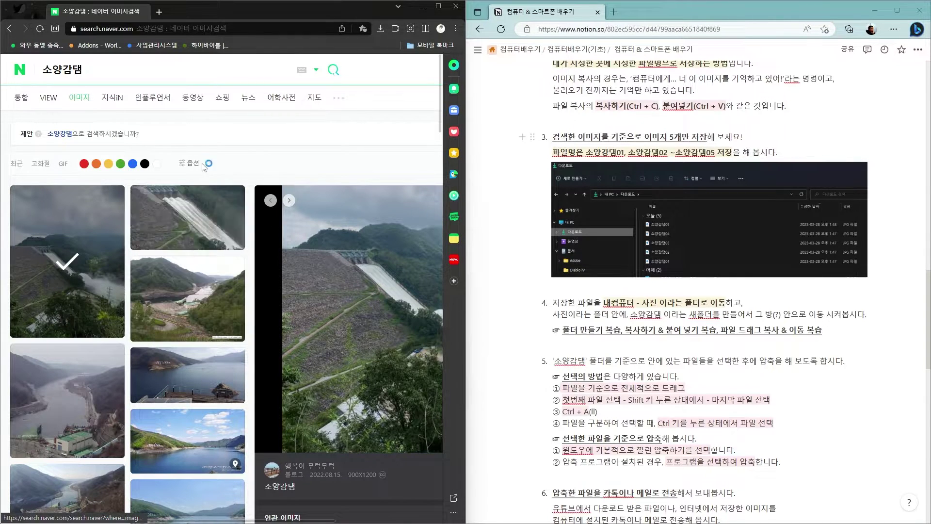
# Show Downloads with 소양강댐01–05, then place a second Explorer window on the right
pyautogui.click(80, 188)
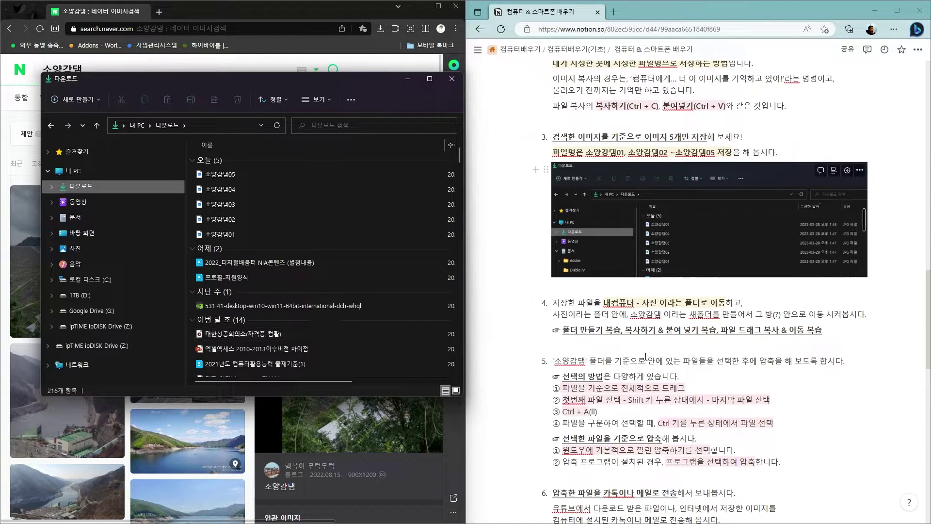
pyautogui.scroll(-3, 688, 332)
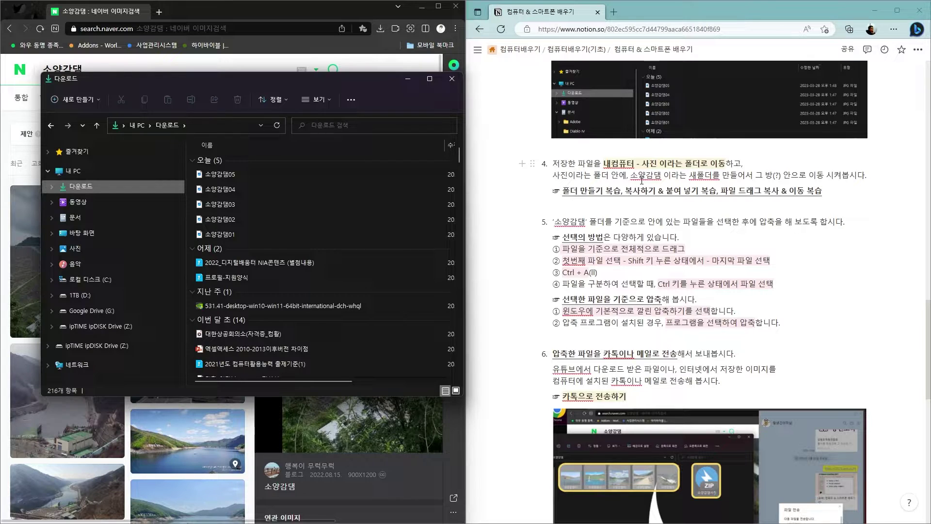
pyautogui.press('super+e')
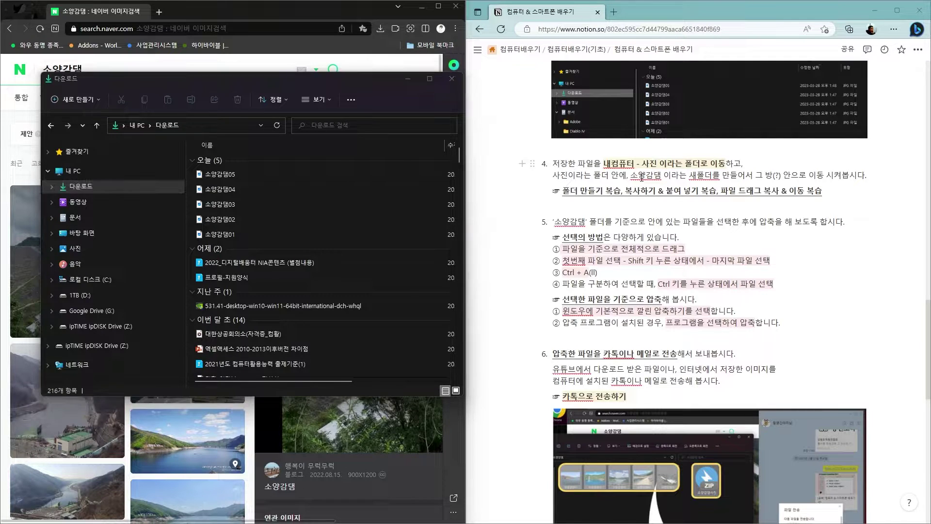
pyautogui.moveTo(279, 96); pyautogui.dragTo(612, 120)
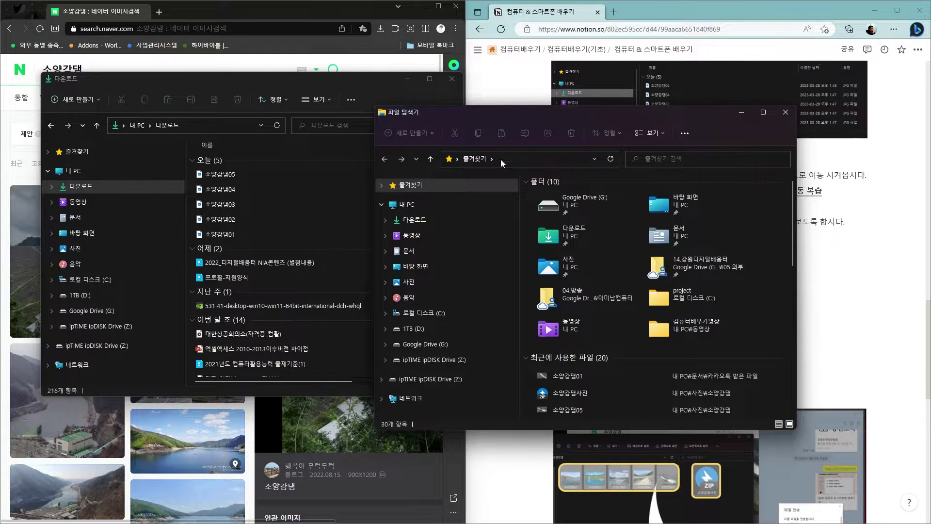
# In the second window's 사진 folder, create a new folder named 소양강댐2
pyautogui.click(414, 280)
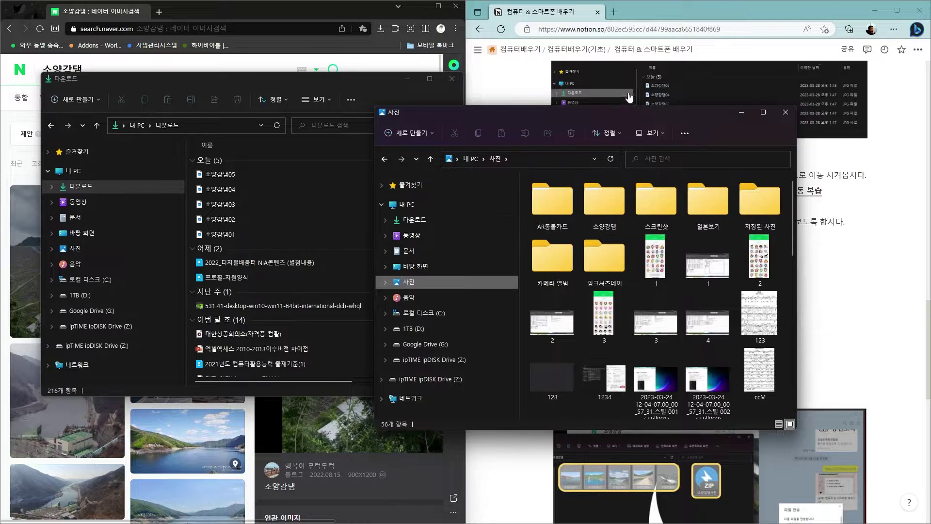
pyautogui.moveTo(645, 110); pyautogui.dragTo(670, 138)
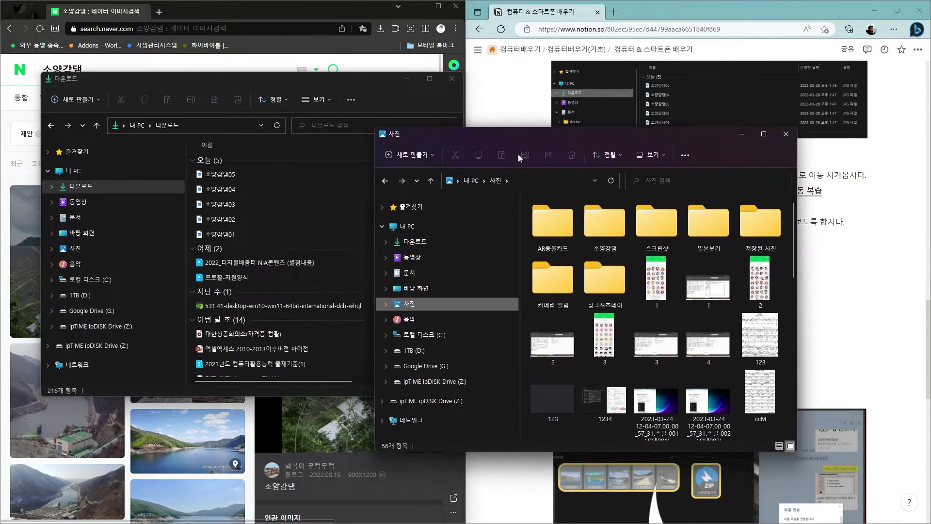
pyautogui.click(407, 156)
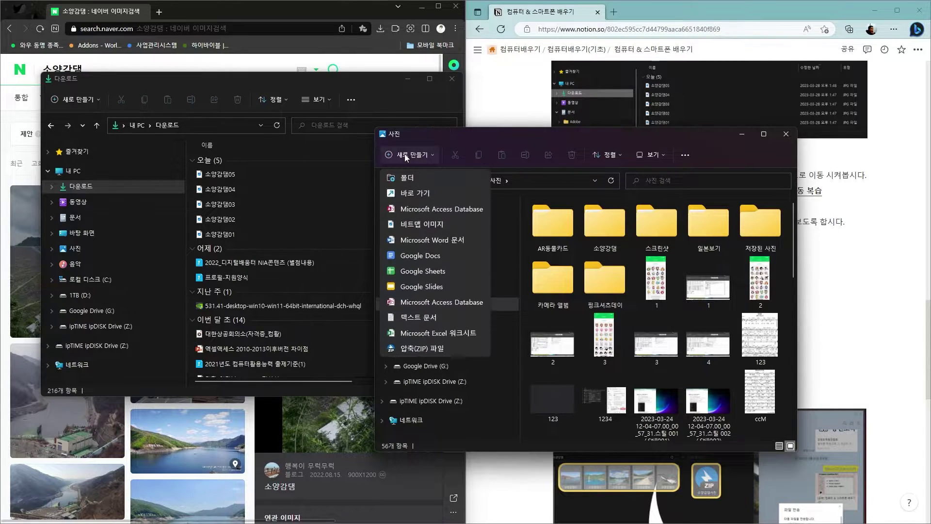
pyautogui.click(407, 180)
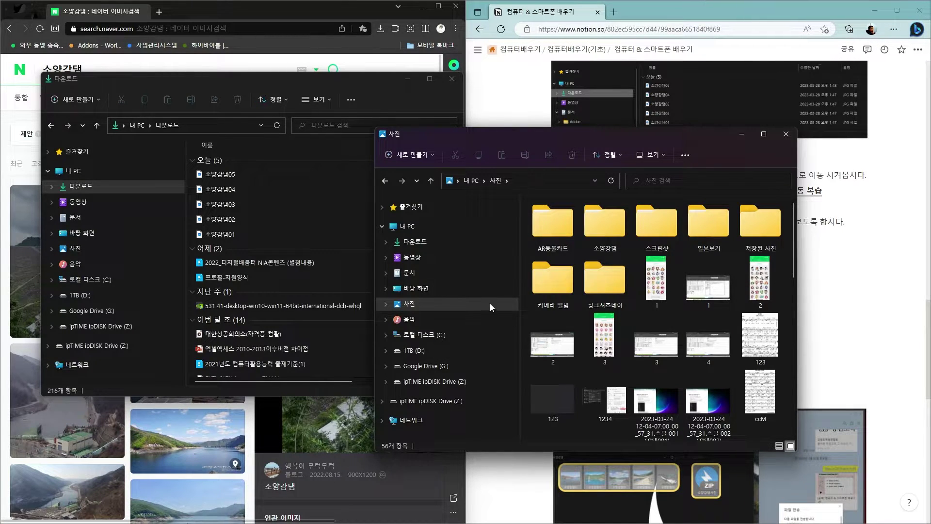
pyautogui.write('소')
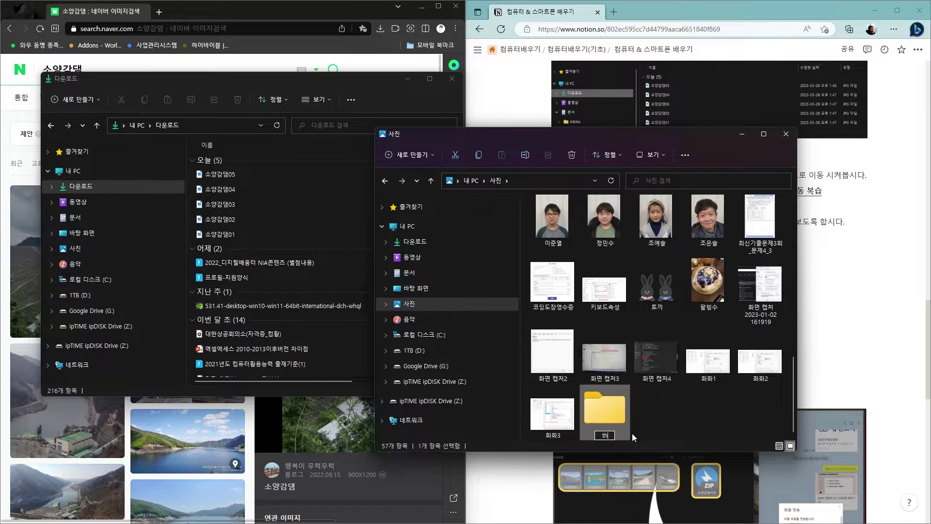
pyautogui.write('양강ㄷ')
pyautogui.write('댐2')
pyautogui.press('Return')
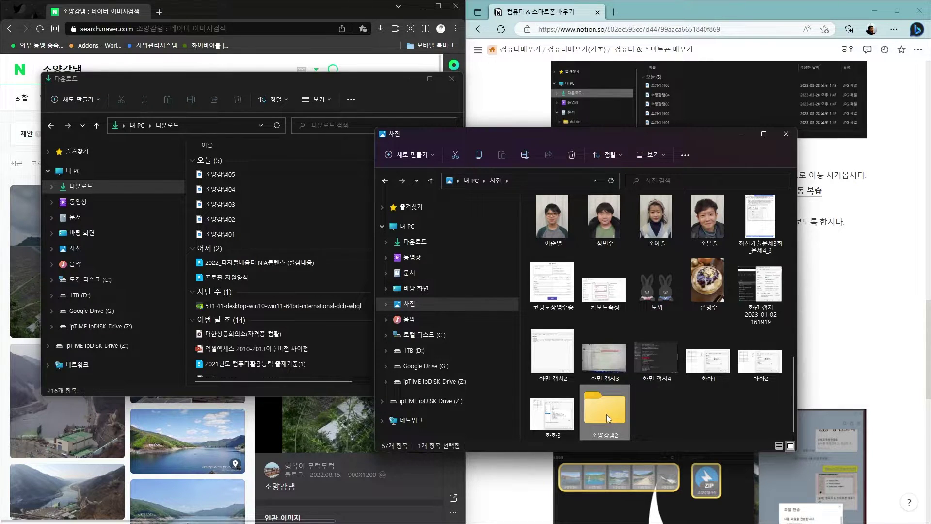
# Open the empty 소양강댐2 folder beside Downloads and try selecting the dam photos
pyautogui.doubleClick(606, 414)
pyautogui.moveTo(519, 136); pyautogui.dragTo(591, 82)
pyautogui.click(226, 177)
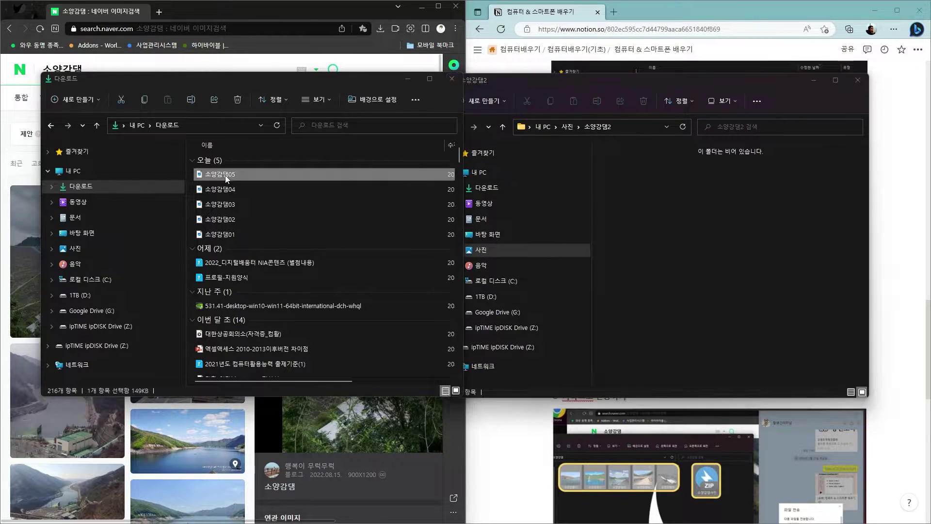
pyautogui.keyDown('shift'); pyautogui.click(230, 235); pyautogui.keyUp('shift')
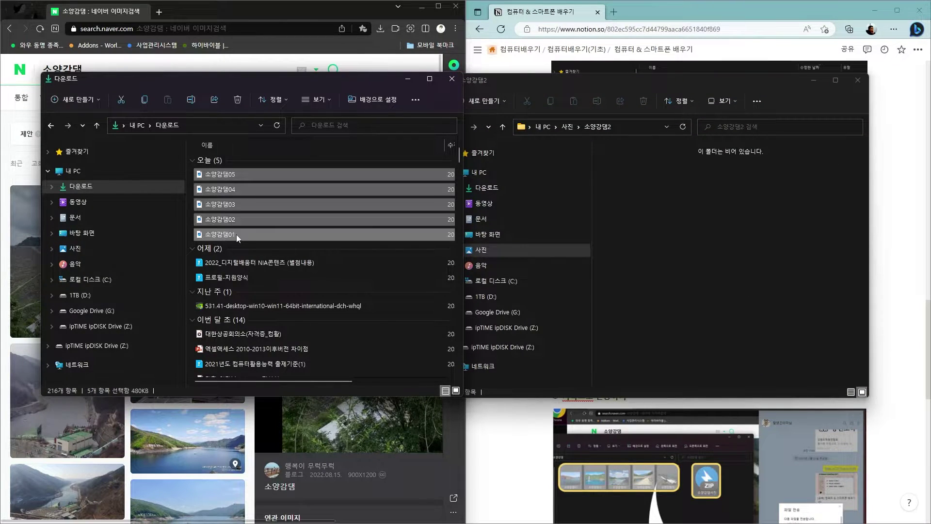
pyautogui.click(228, 174)
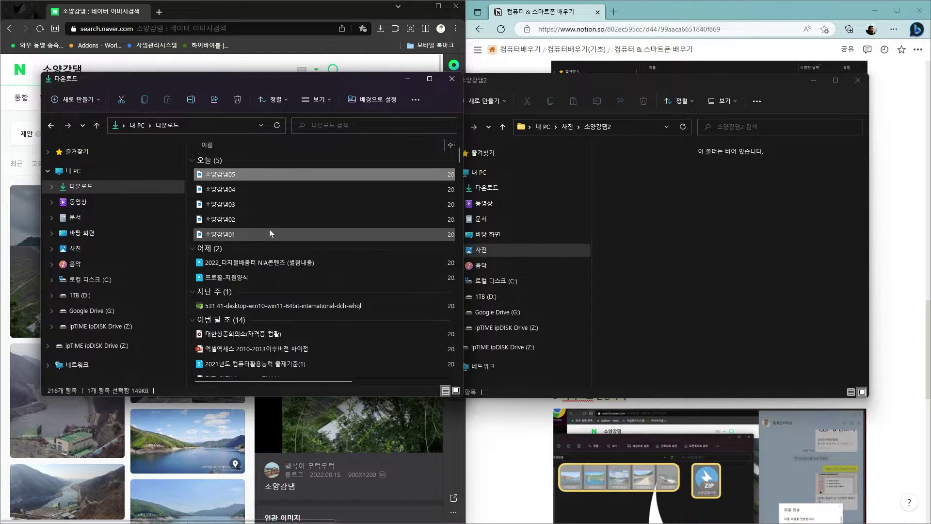
pyautogui.keyDown('shift'); pyautogui.click(309, 234); pyautogui.keyUp('shift')
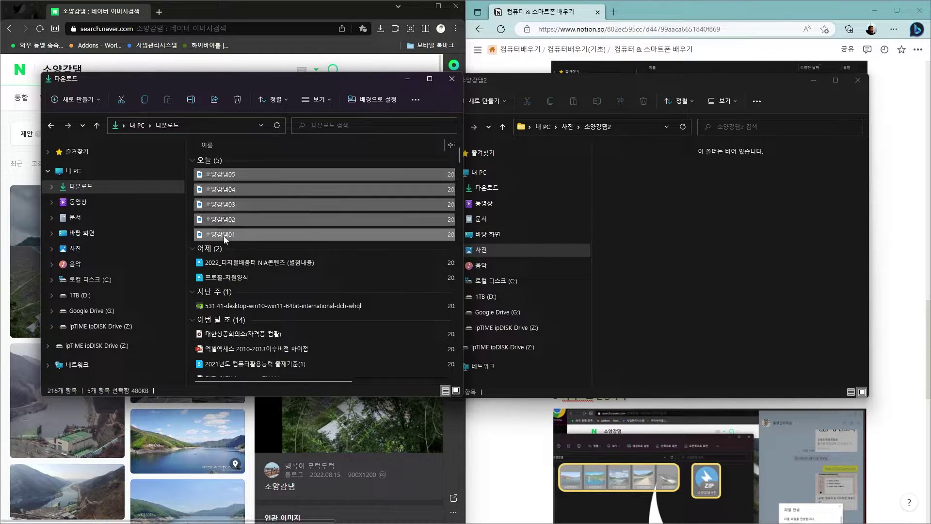
pyautogui.click(233, 173)
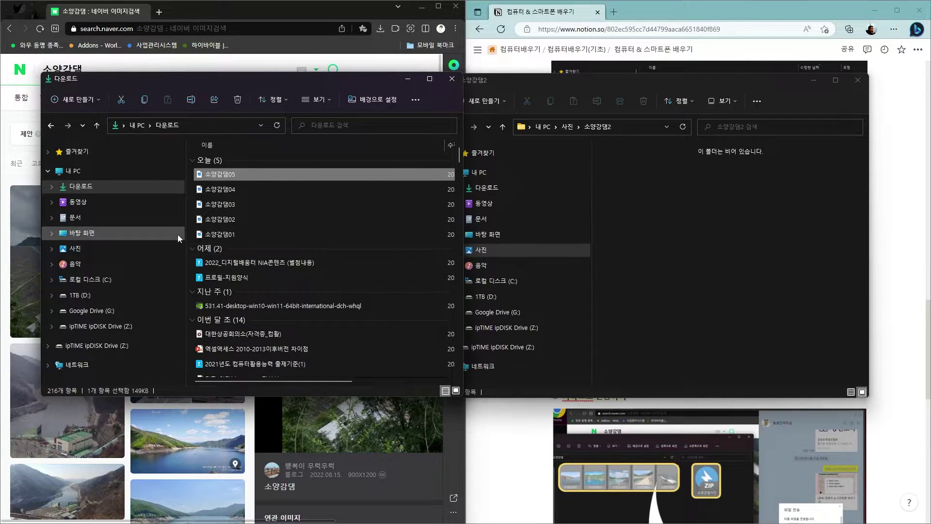
pyautogui.moveTo(165, 245)
pyautogui.mouseDown()
pyautogui.moveTo(210, 219)
pyautogui.moveTo(173, 234)
pyautogui.mouseUp()
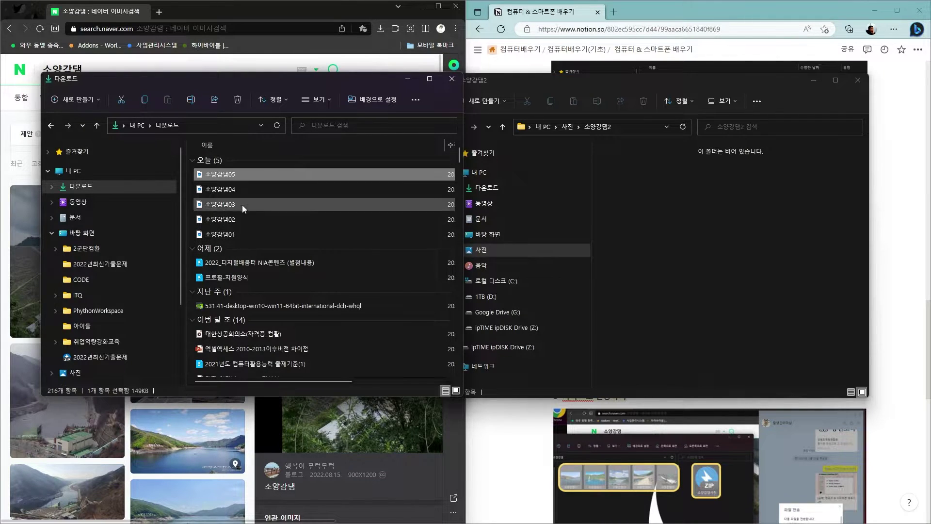
# Select the five dam photos 소양강댐01–05 in Downloads and copy them
pyautogui.hotkey('ctrl', 'a')
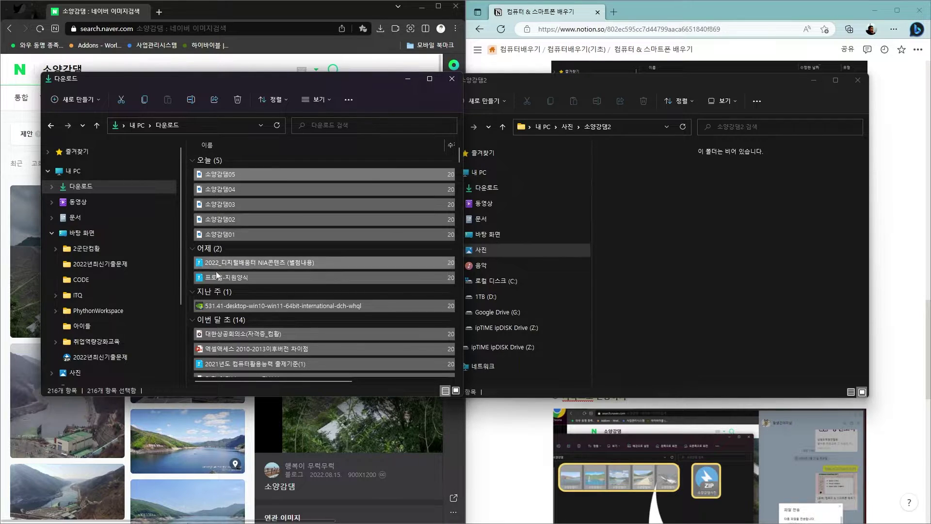
pyautogui.click(249, 175)
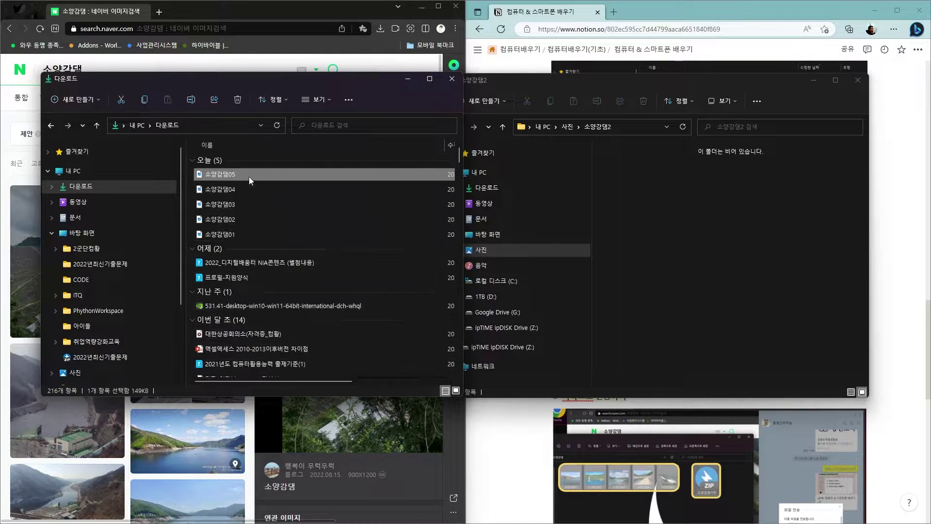
pyautogui.keyDown('ctrl'); pyautogui.click(230, 191); pyautogui.keyUp('ctrl')
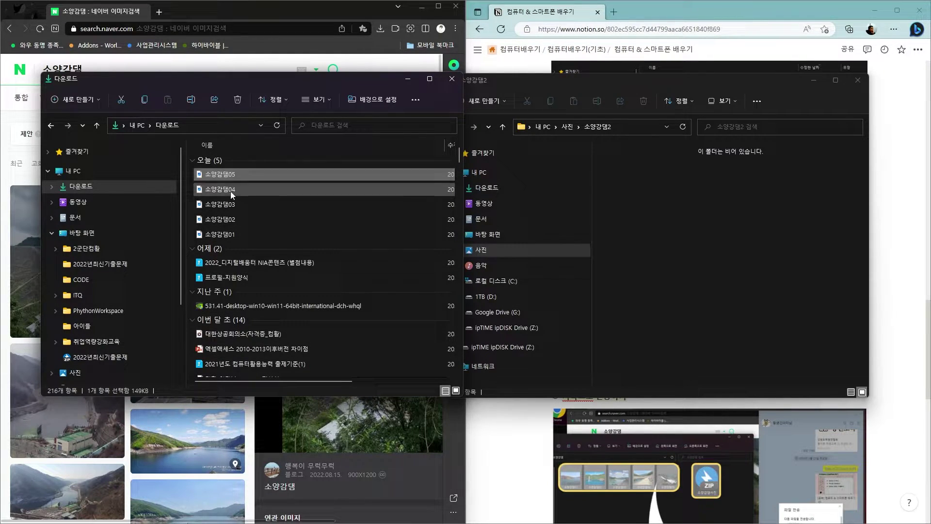
pyautogui.keyDown('ctrl'); pyautogui.click(233, 205); pyautogui.keyUp('ctrl')
pyautogui.keyDown('ctrl'); pyautogui.click(232, 224); pyautogui.keyUp('ctrl')
pyautogui.keyDown('ctrl'); pyautogui.click(233, 235); pyautogui.keyUp('ctrl')
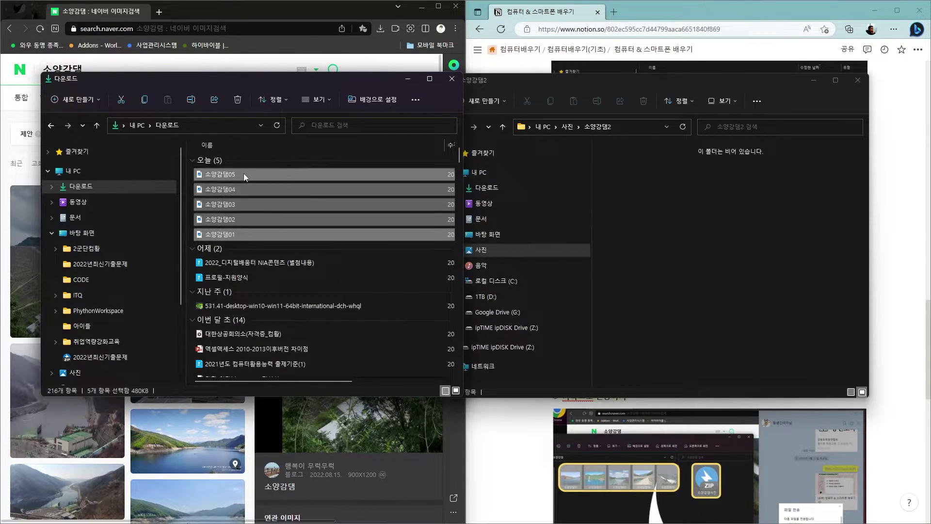
pyautogui.hotkey('ctrl', 'c')
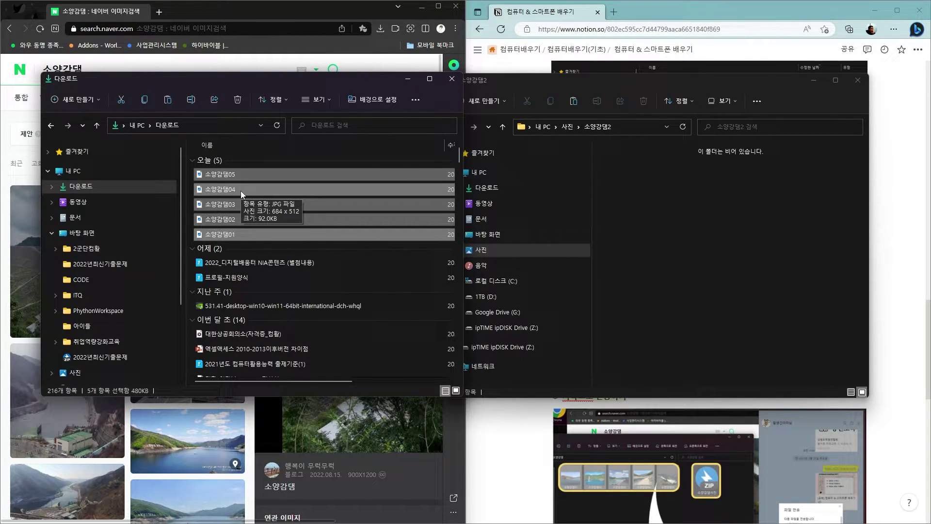
pyautogui.click(665, 219)
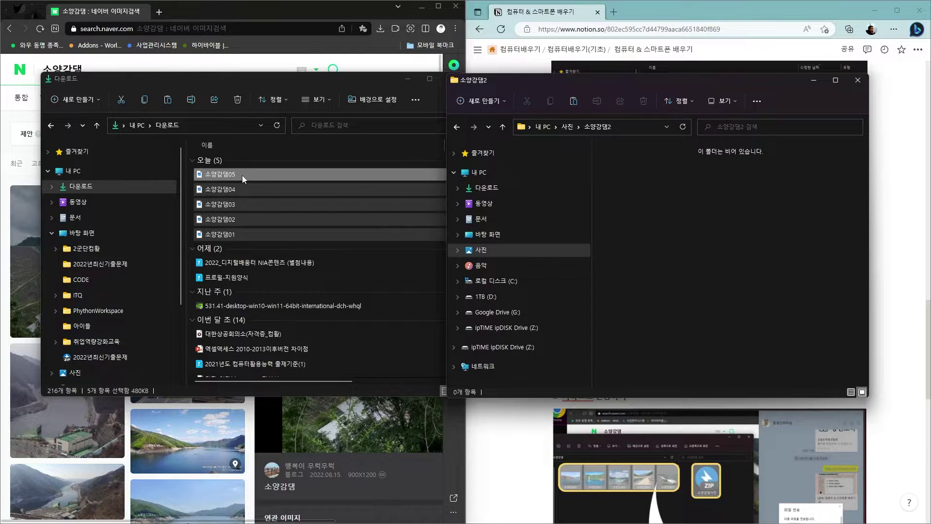
# Drag the five dam photos into 소양강댐2, switching the drop to move rather than copy
pyautogui.moveTo(238, 175); pyautogui.dragTo(682, 234)
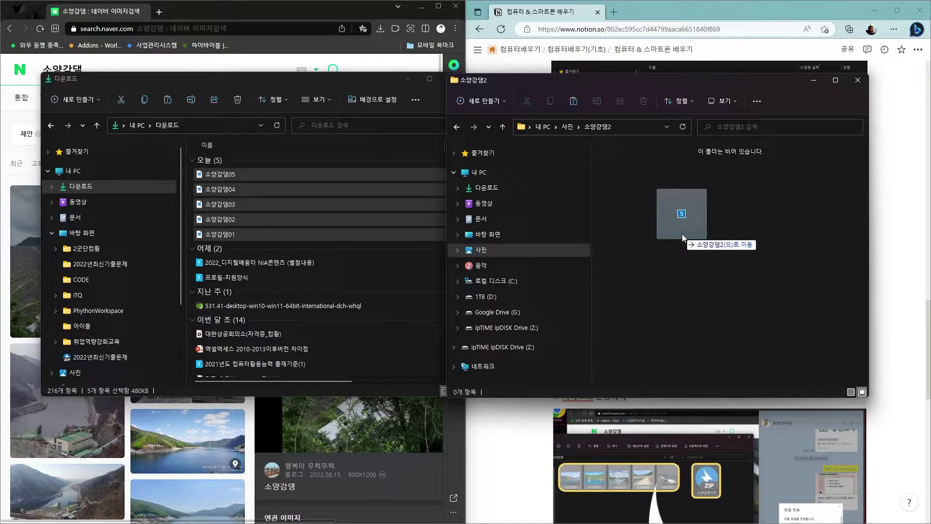
pyautogui.moveTo(682, 233)
pyautogui.mouseDown()
pyautogui.moveTo(490, 300)
pyautogui.moveTo(496, 287)
pyautogui.moveTo(266, 198)
pyautogui.moveTo(242, 180)
pyautogui.moveTo(238, 216)
pyautogui.moveTo(263, 187)
pyautogui.moveTo(667, 227)
pyautogui.moveTo(372, 220)
pyautogui.moveTo(286, 193)
pyautogui.moveTo(616, 205)
pyautogui.moveTo(683, 231)
pyautogui.mouseUp()
pyautogui.press('ctrl')
pyautogui.press('shift')
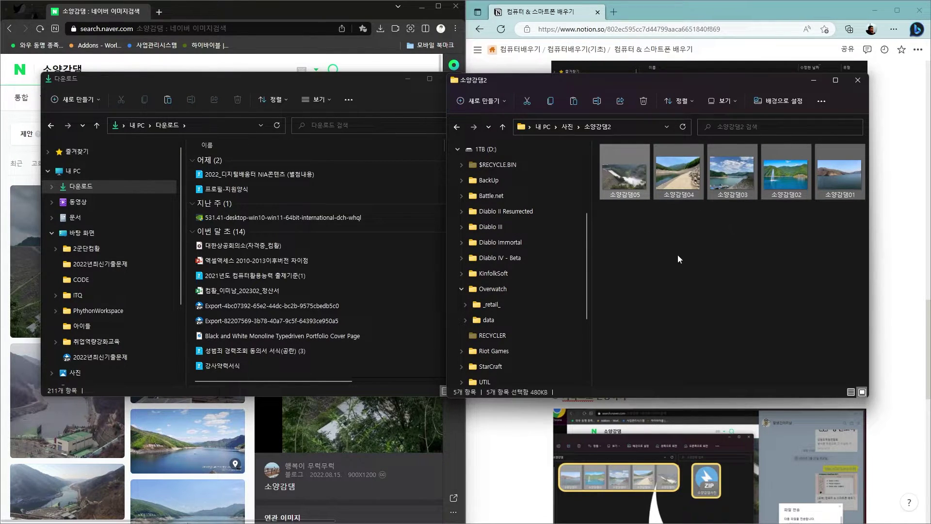
# Minimize the Downloads window and move the 소양강댐2 window to the left
pyautogui.click(409, 79)
pyautogui.moveTo(699, 80); pyautogui.dragTo(246, 94)
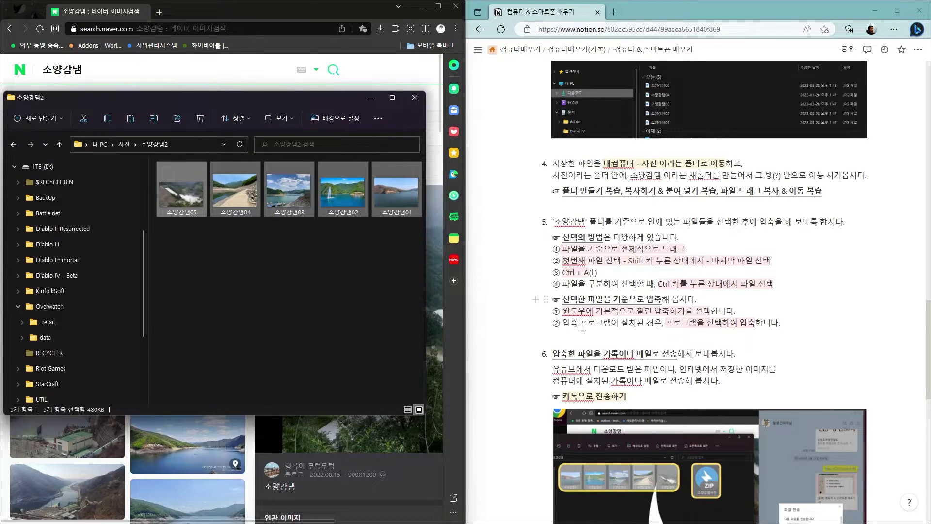
pyautogui.scroll(-2, 739, 317)
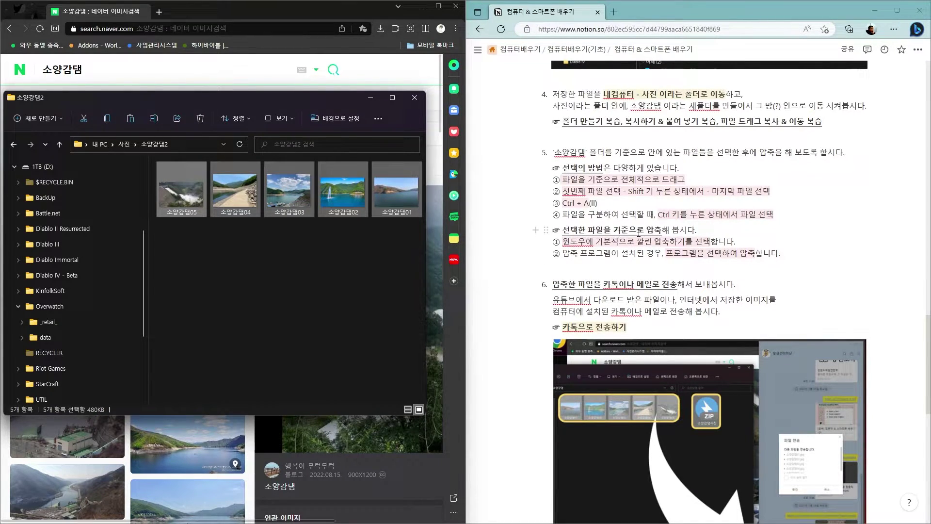
# Practise marquee and Ctrl+A selection, then pick photos 01 and 03 individually
pyautogui.click(387, 257)
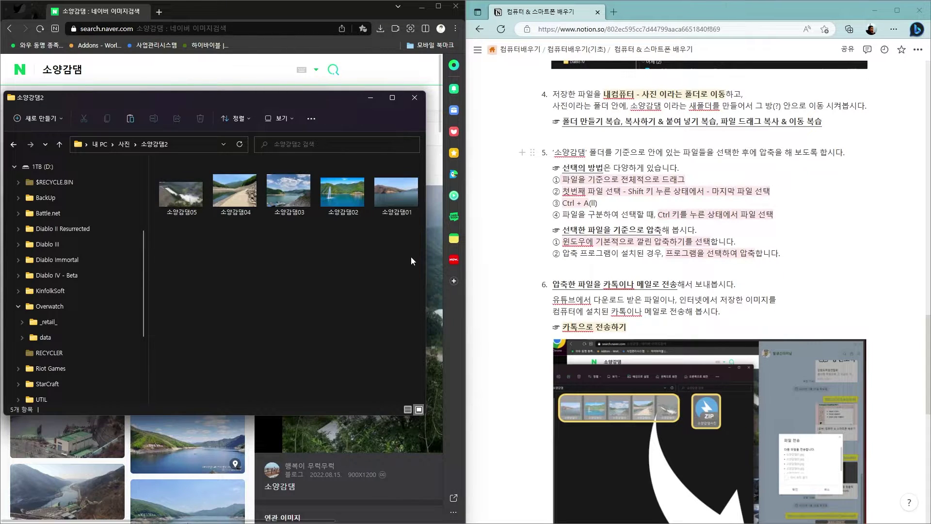
pyautogui.moveTo(415, 266); pyautogui.dragTo(186, 210)
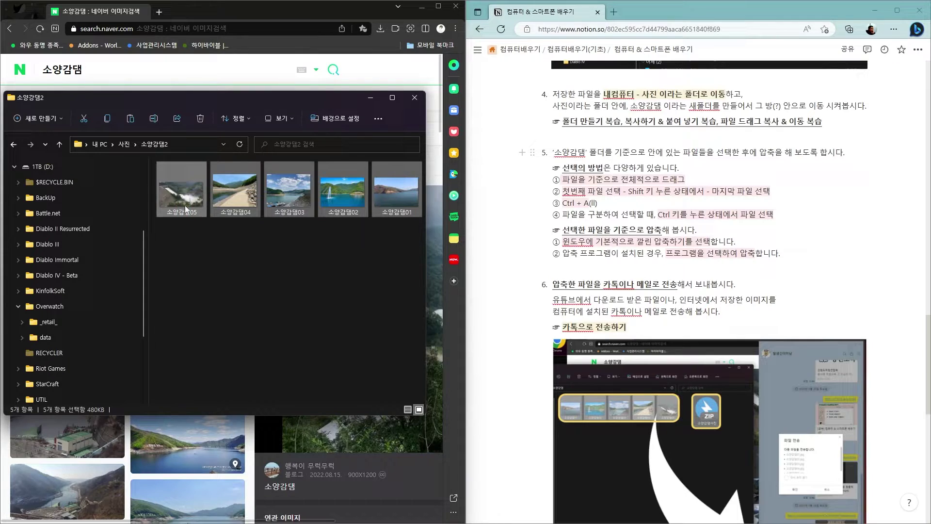
pyautogui.click(250, 270)
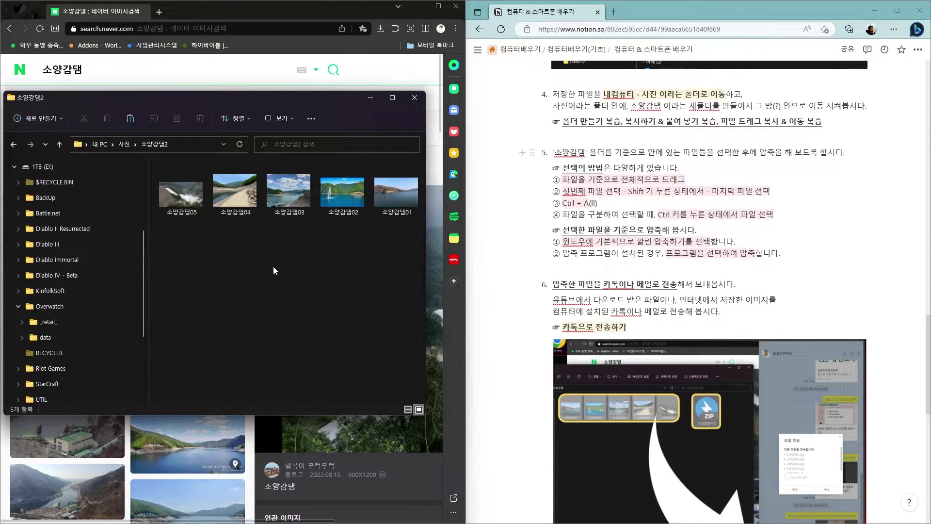
pyautogui.hotkey('ctrl', 'a')
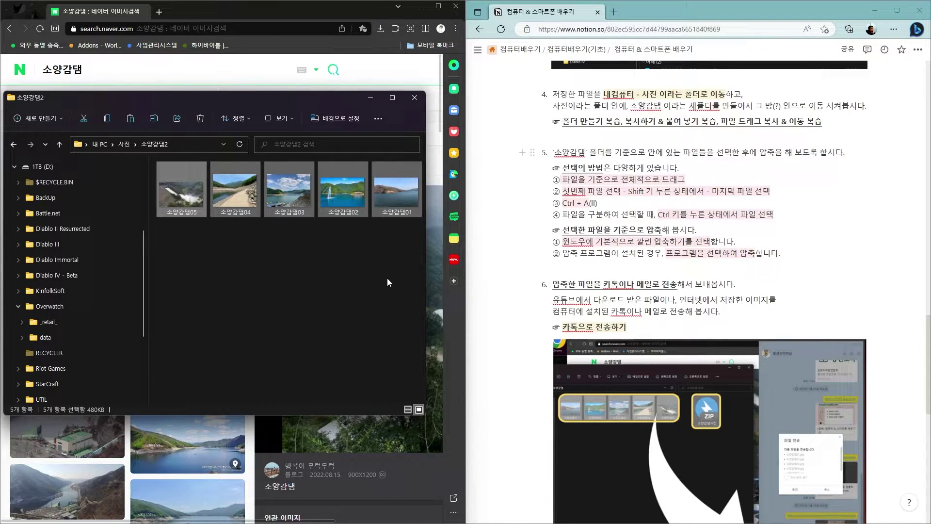
pyautogui.click(387, 278)
pyautogui.click(407, 199)
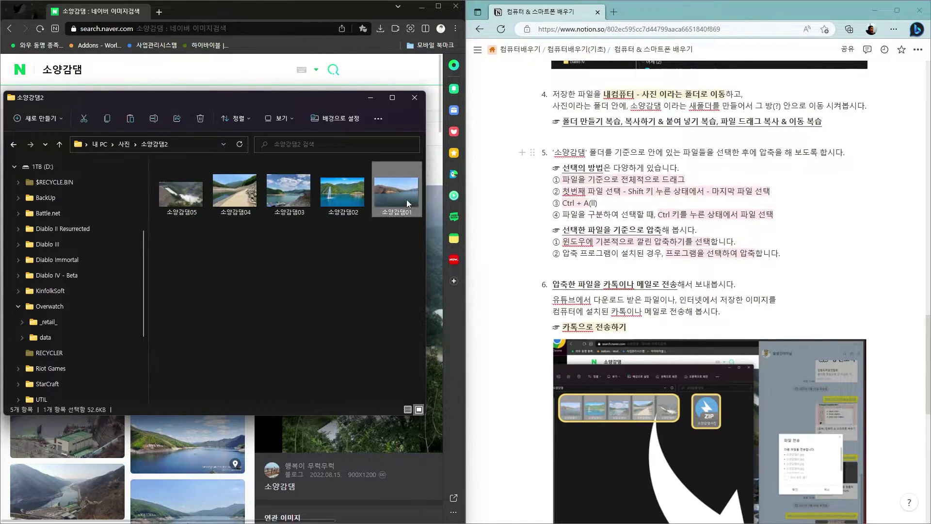
pyautogui.keyDown('ctrl'); pyautogui.click(295, 198); pyautogui.keyUp('ctrl')
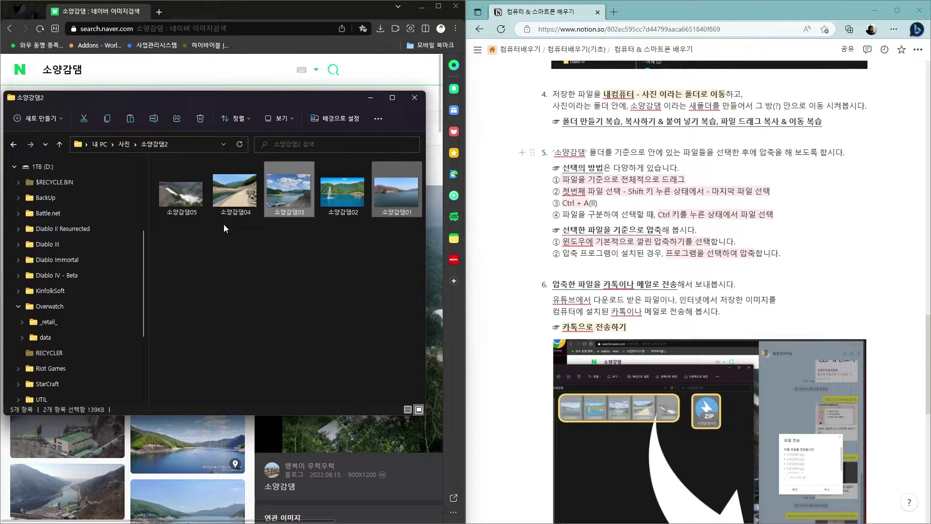
# Add photo 05 to the selection and compress photos 01, 03 and 05 into a ZIP
pyautogui.keyDown('ctrl'); pyautogui.click(193, 200); pyautogui.keyUp('ctrl')
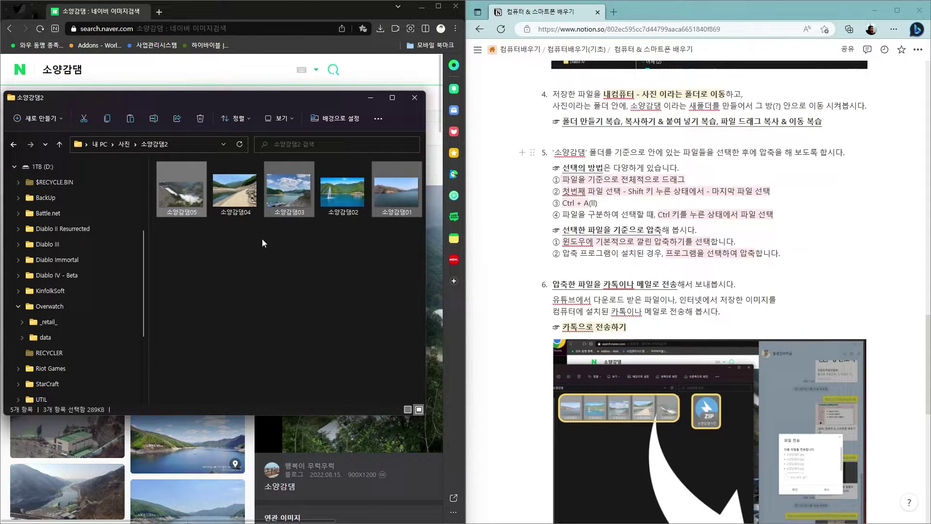
pyautogui.rightClick(287, 188)
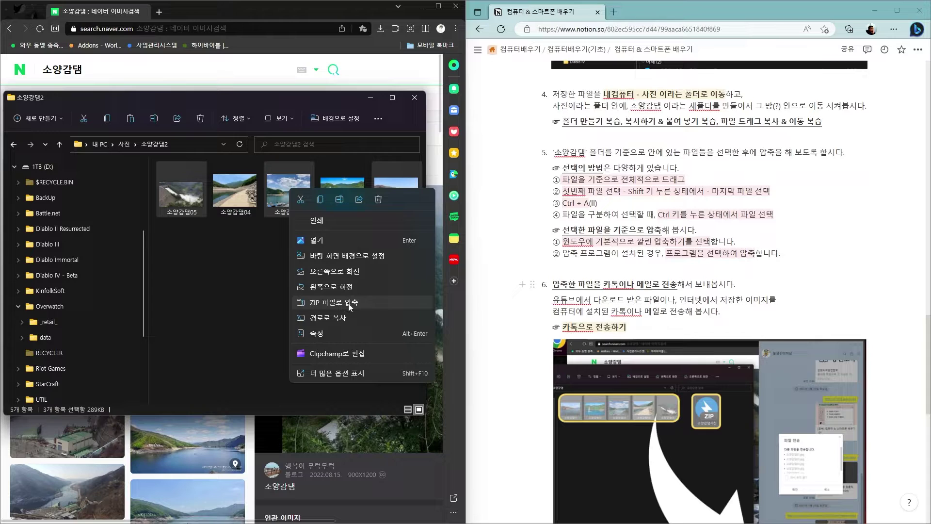
pyautogui.press('Escape')
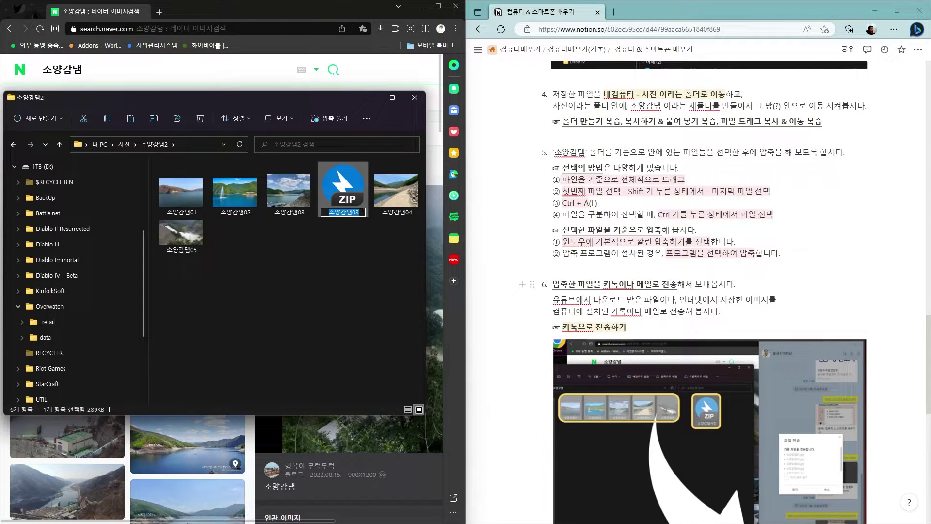
# Rename the new ZIP archive to 소양감댐_홍수만
pyautogui.click(360, 212)
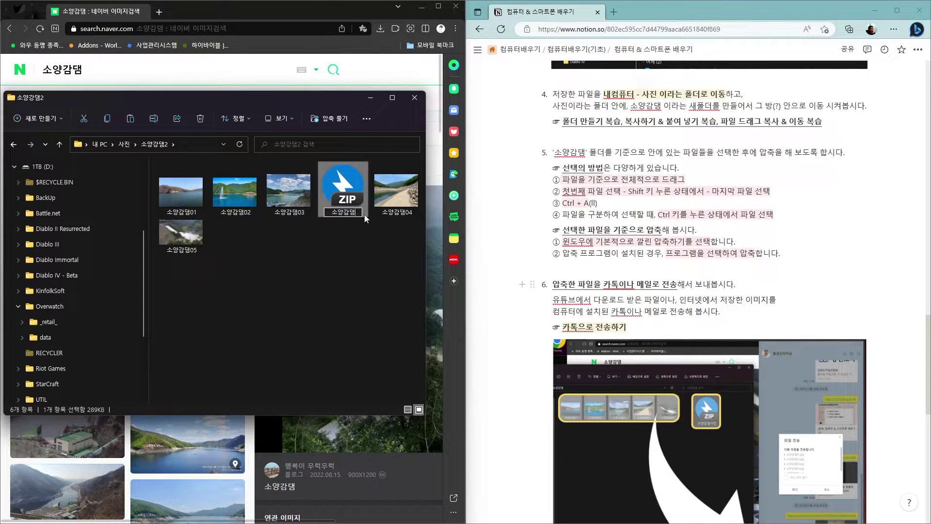
pyautogui.press('BackSpace')
pyautogui.press('BackSpace')
pyautogui.write('사ㅇ수')
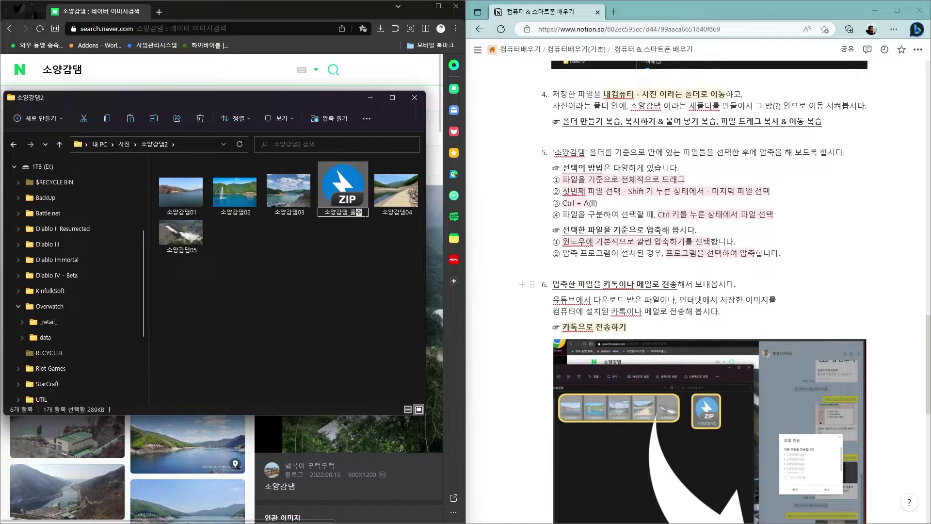
pyautogui.press('Return')
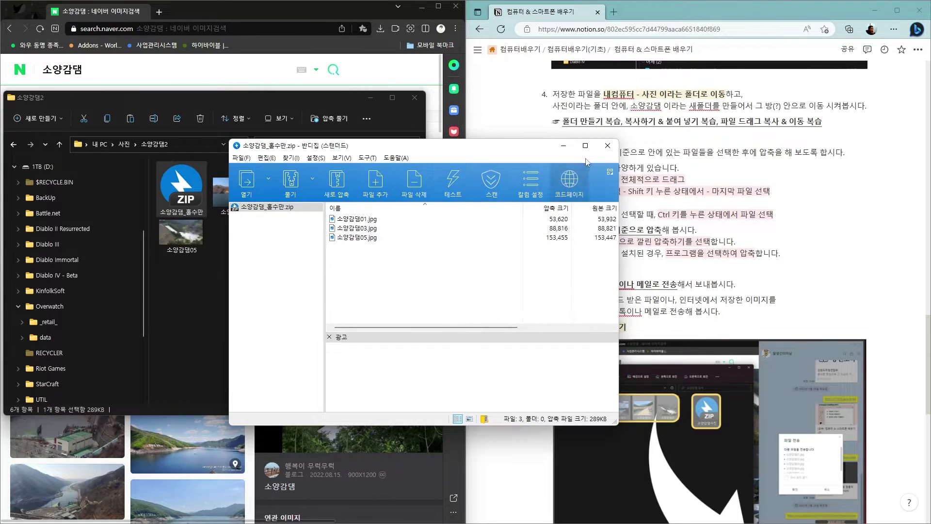
# Close the Bandizip window showing the 소양감댐_홍수만 archive
pyautogui.click(607, 146)
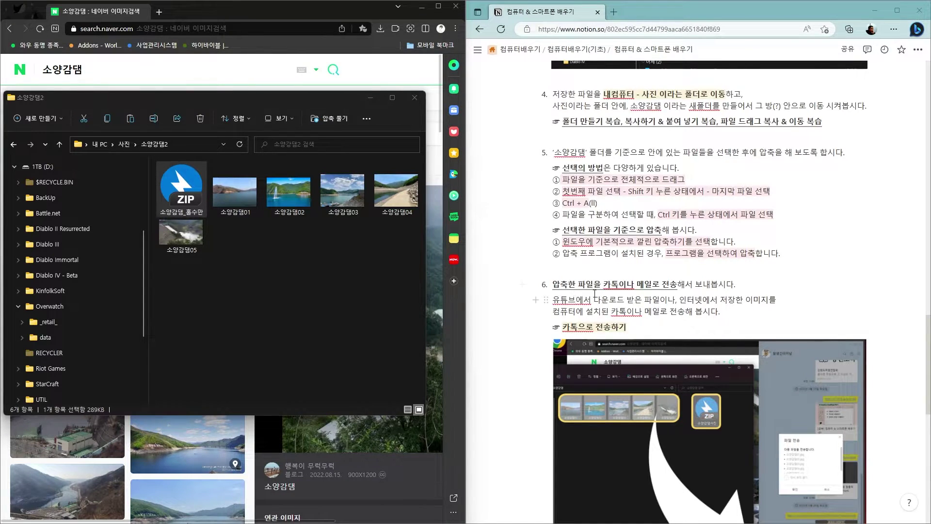
# Scroll the Notion lesson to section 6 and move the KakaoTalk chat over it
pyautogui.scroll(-3, 768, 265)
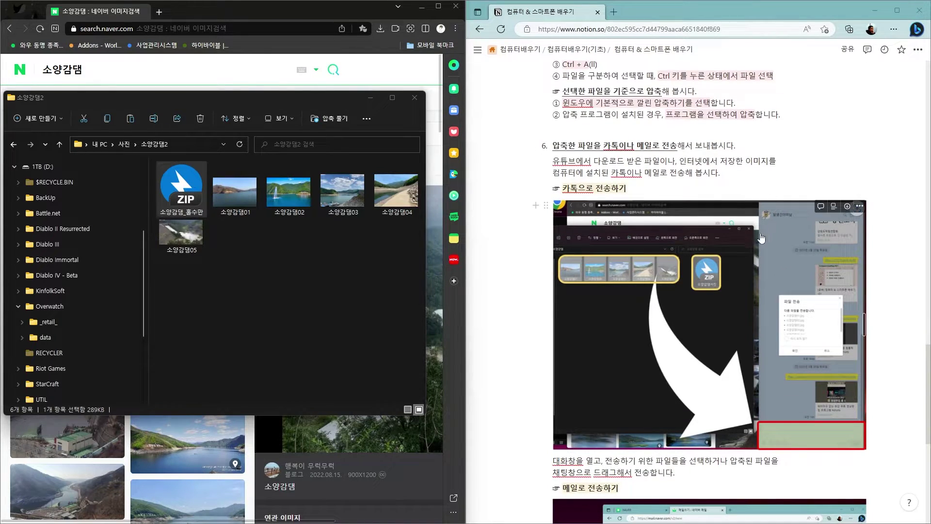
pyautogui.scroll(-2, 761, 237)
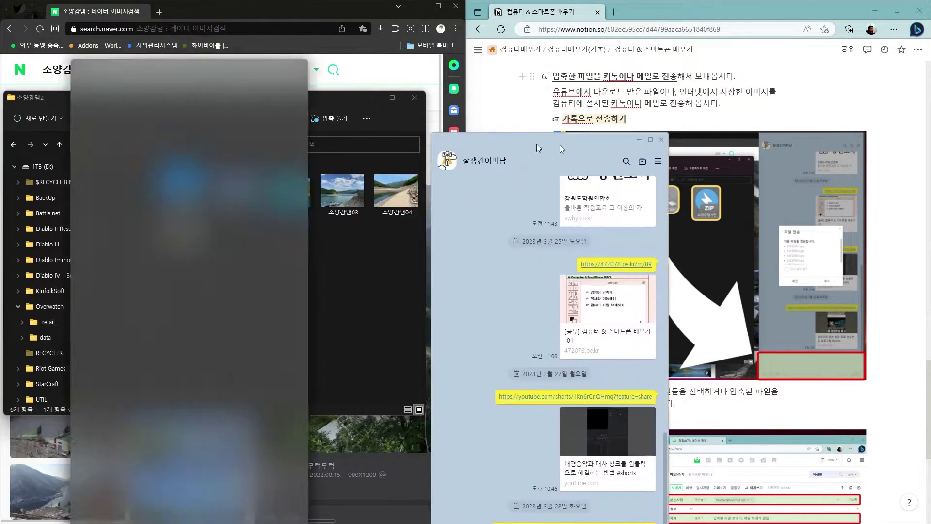
pyautogui.moveTo(560, 144); pyautogui.dragTo(572, 72)
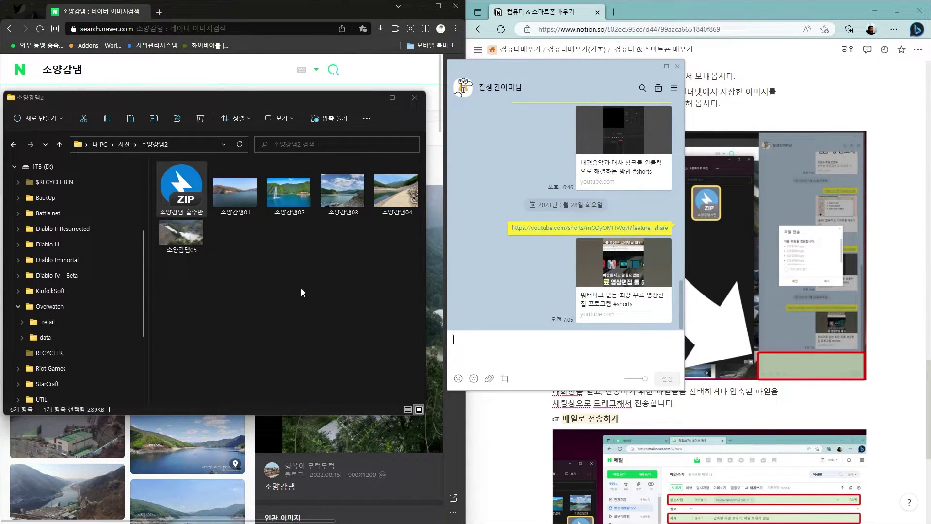
# Select all five 소양감댐 photos and send them into the KakaoTalk chat
pyautogui.moveTo(407, 259); pyautogui.dragTo(240, 208)
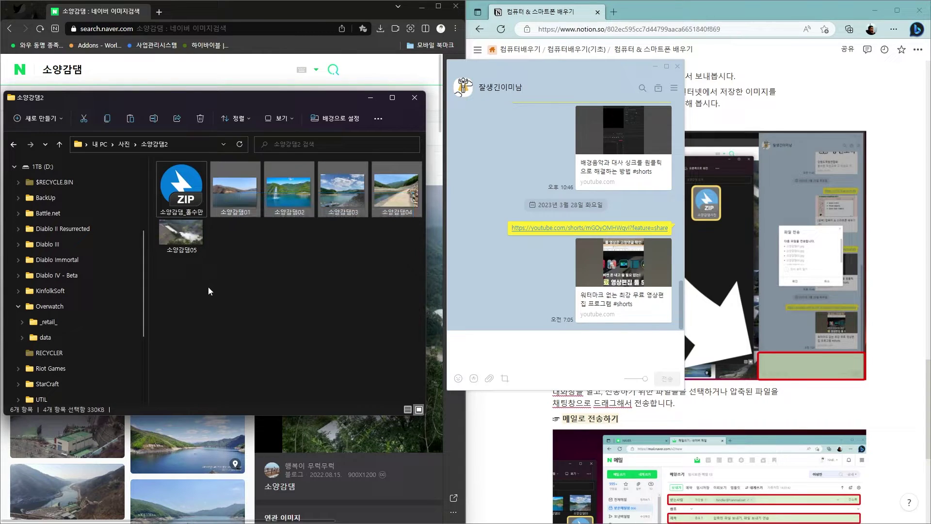
pyautogui.keyDown('ctrl'); pyautogui.click(178, 232); pyautogui.keyUp('ctrl')
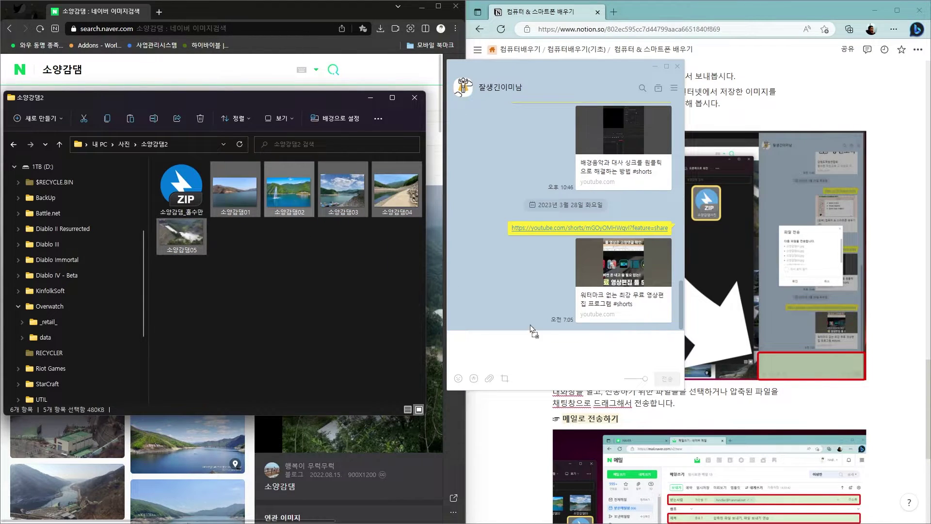
pyautogui.moveTo(564, 353); pyautogui.dragTo(474, 382)
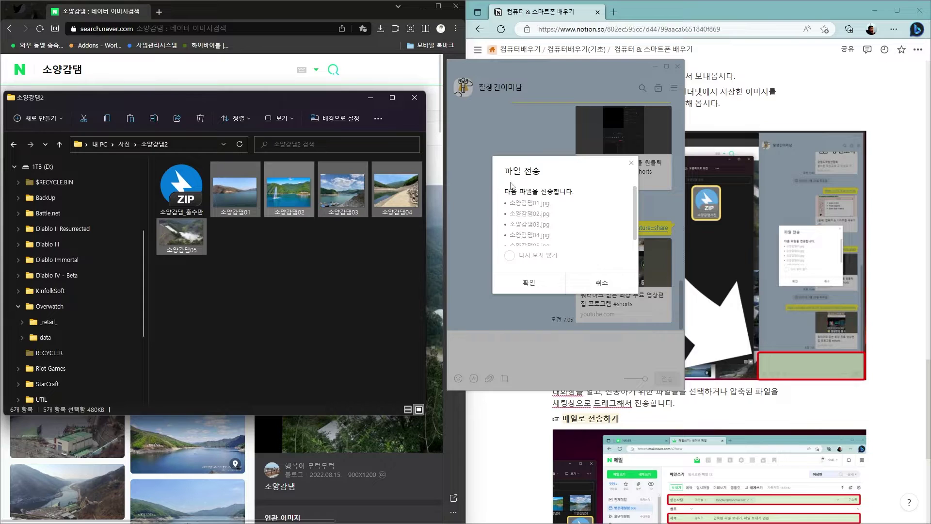
pyautogui.click(529, 283)
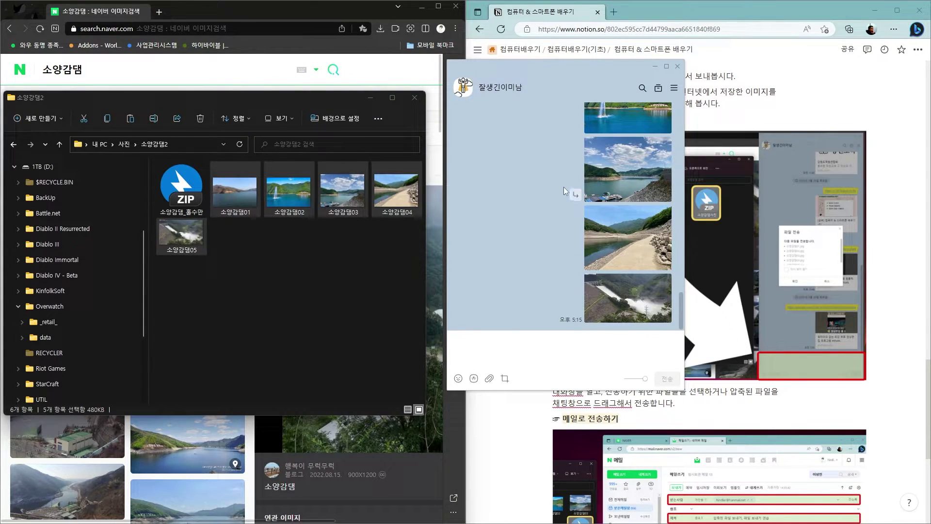
# Drop the 소양감댐_홍수만 ZIP from Explorer into the chat's message box
pyautogui.moveTo(579, 75); pyautogui.dragTo(489, 65)
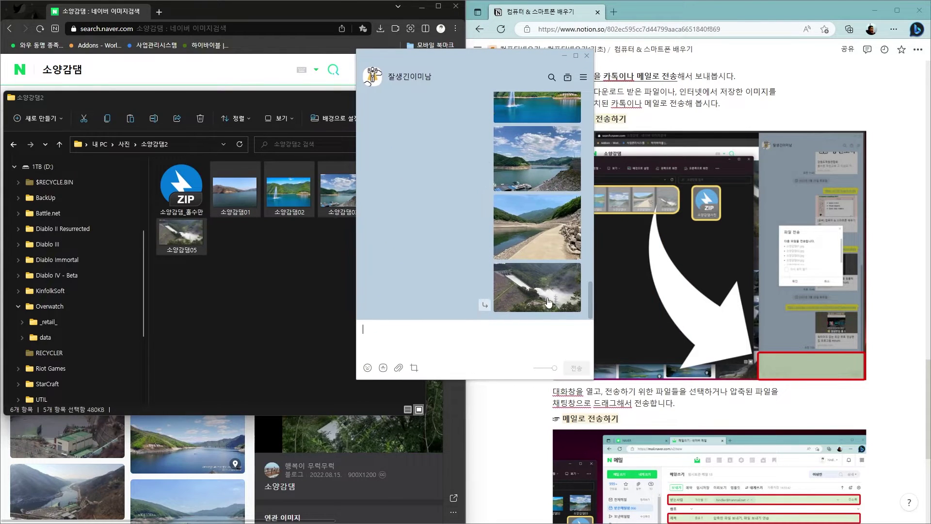
pyautogui.scroll(3, 509, 291)
pyautogui.click(459, 341)
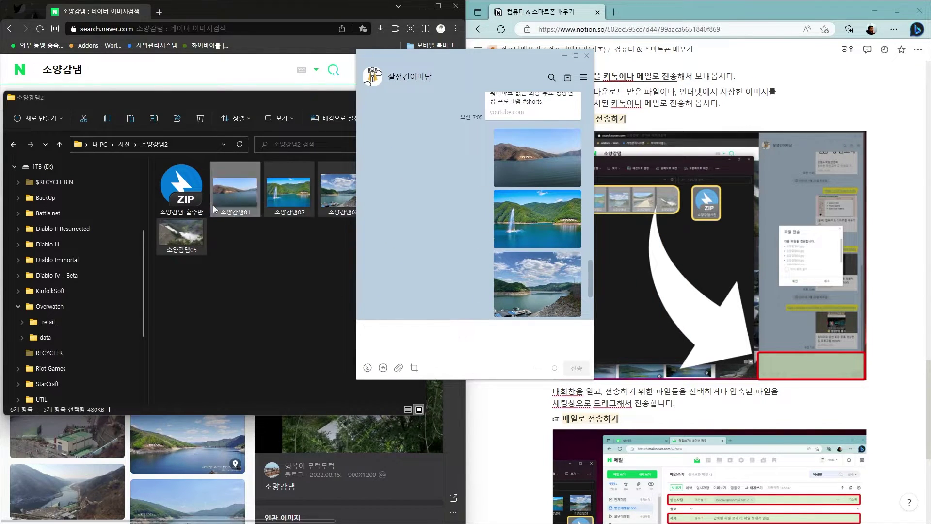
pyautogui.moveTo(183, 206); pyautogui.dragTo(421, 338)
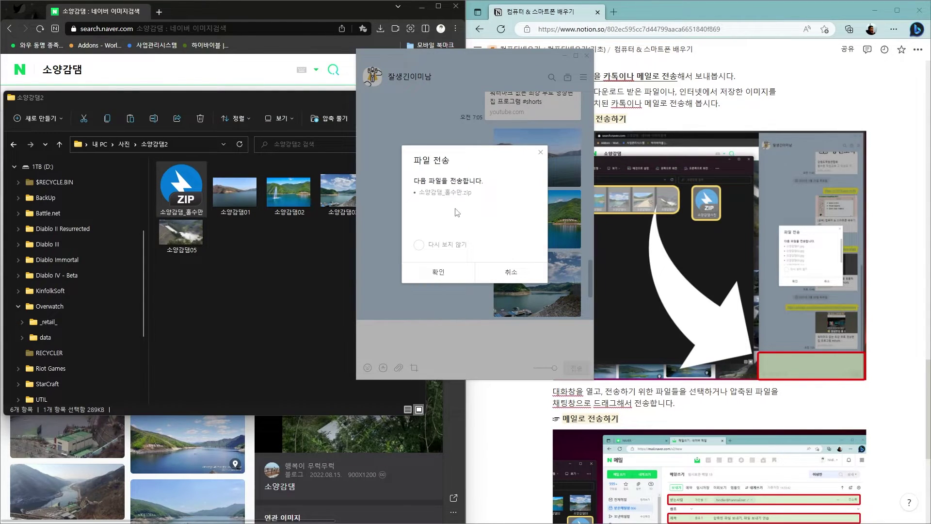
# Send 소양감댐_홍수만.zip (288.28KB) into the KakaoTalk chat below the five dam photos
pyautogui.click(438, 271)
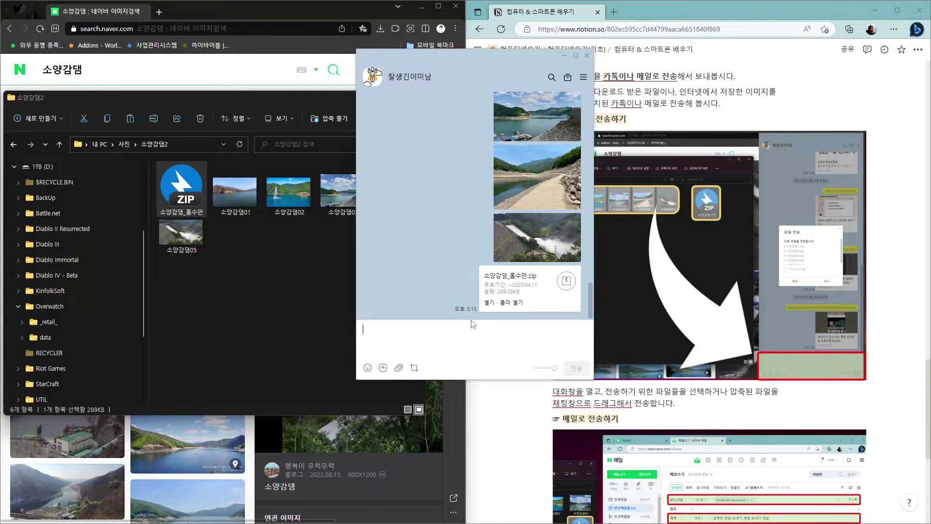
# Open the sent ZIP's 소양감댐2 folder from the KakaoTalk file bubble
pyautogui.click(510, 303)
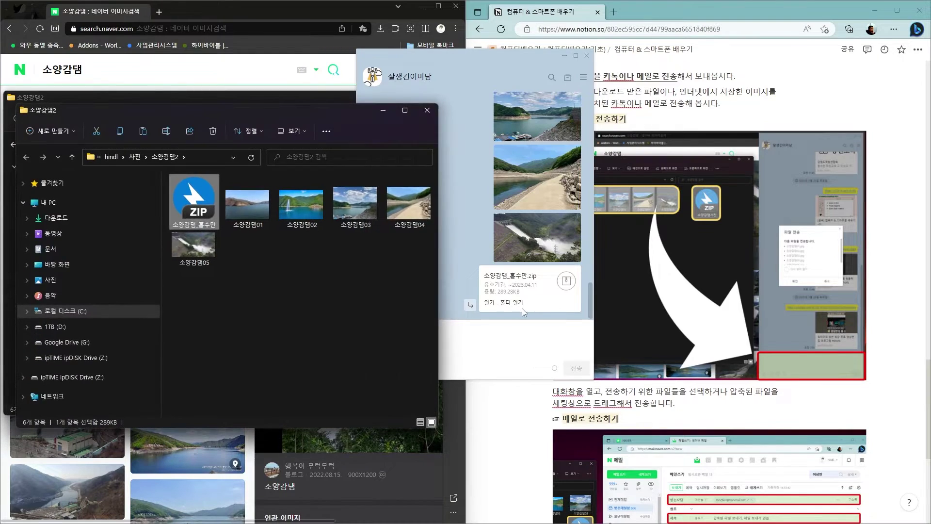
pyautogui.moveTo(229, 112); pyautogui.dragTo(243, 155)
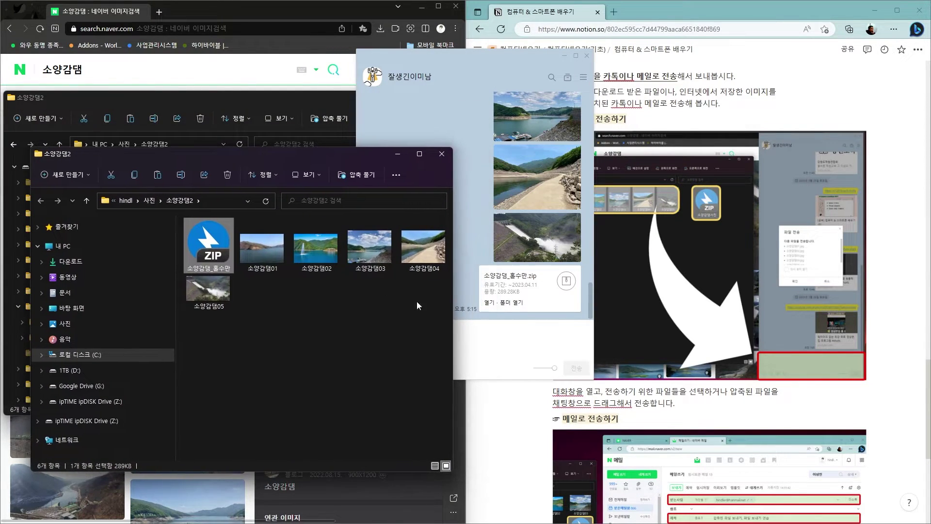
pyautogui.click(515, 304)
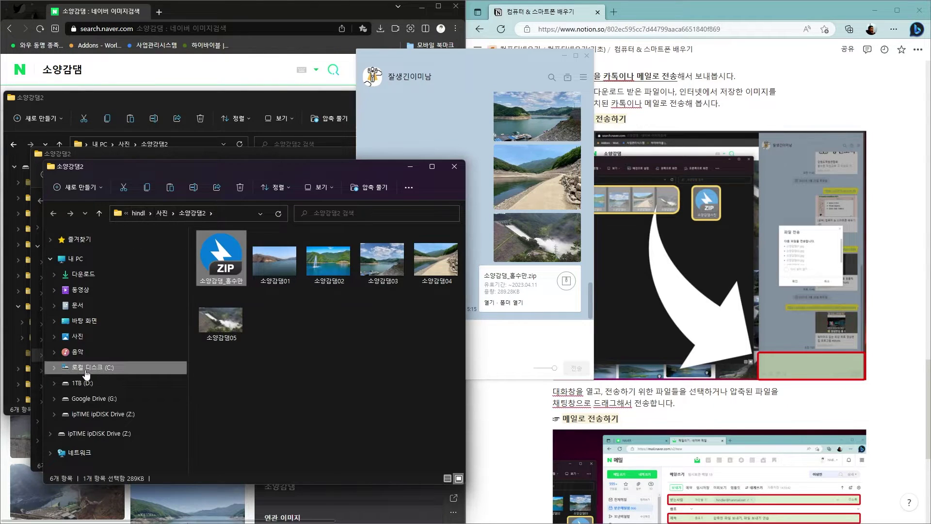
# Browse the 87 items in Documents › 카카오톡 받은 파일 in File Explorer
pyautogui.click(55, 305)
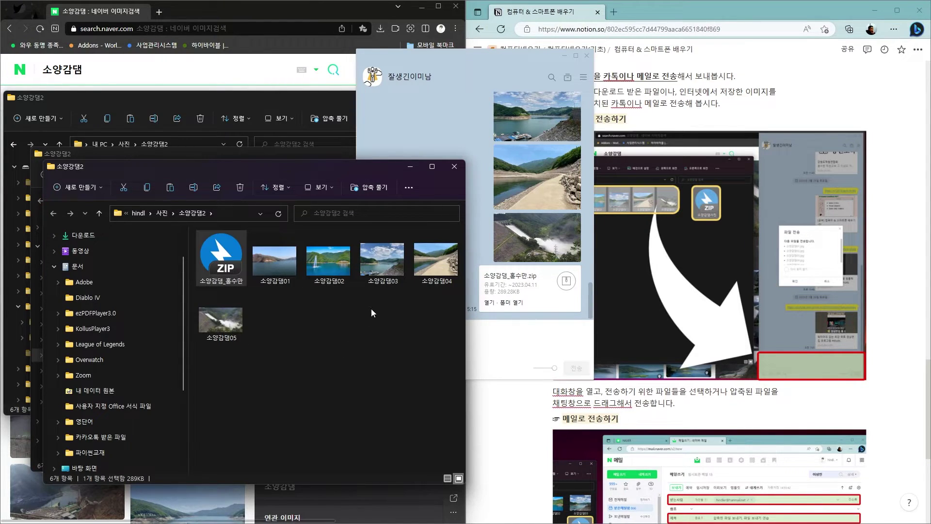
pyautogui.click(109, 442)
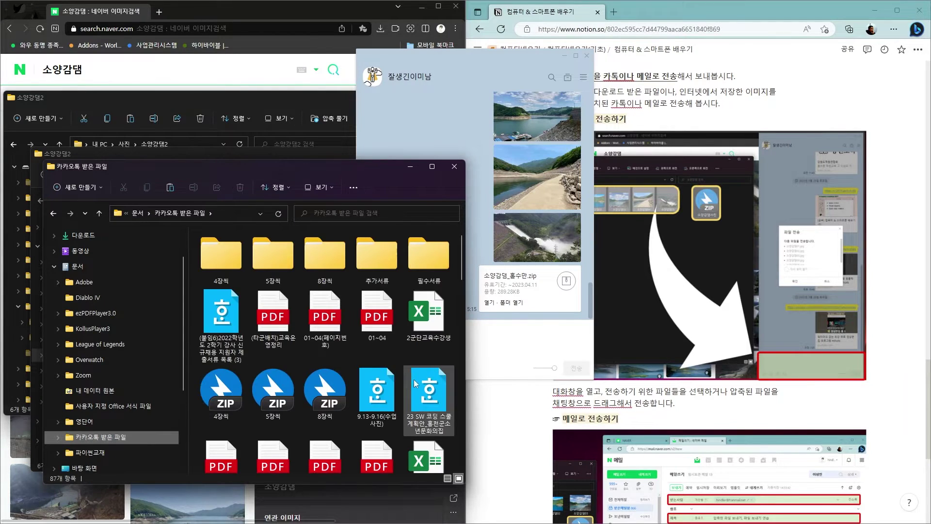
pyautogui.scroll(-10, 393, 382)
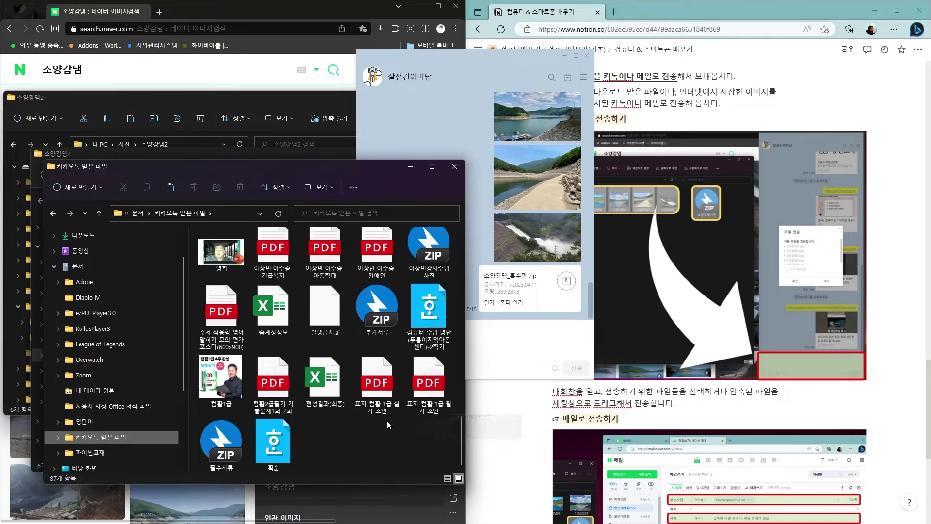
pyautogui.scroll(-1, 387, 422)
pyautogui.scroll(3, 385, 424)
pyautogui.scroll(15, 385, 424)
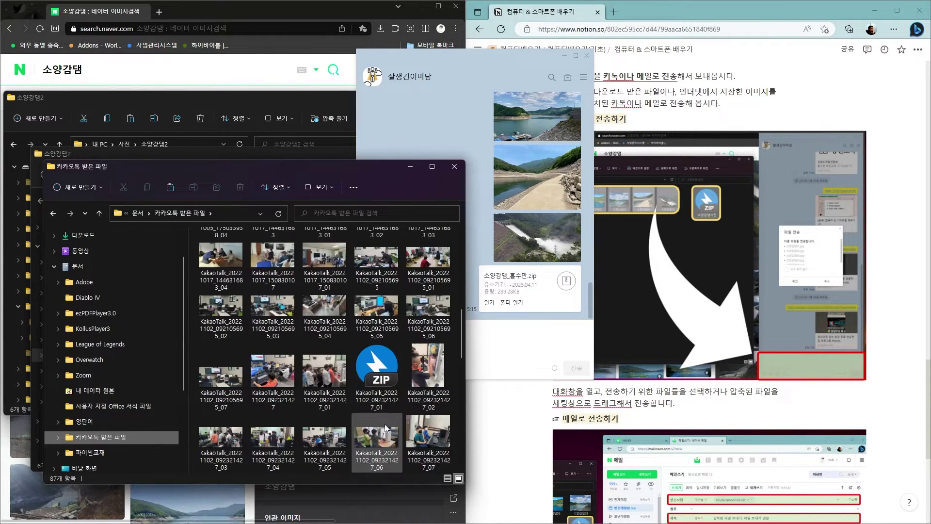
pyautogui.scroll(3, 385, 424)
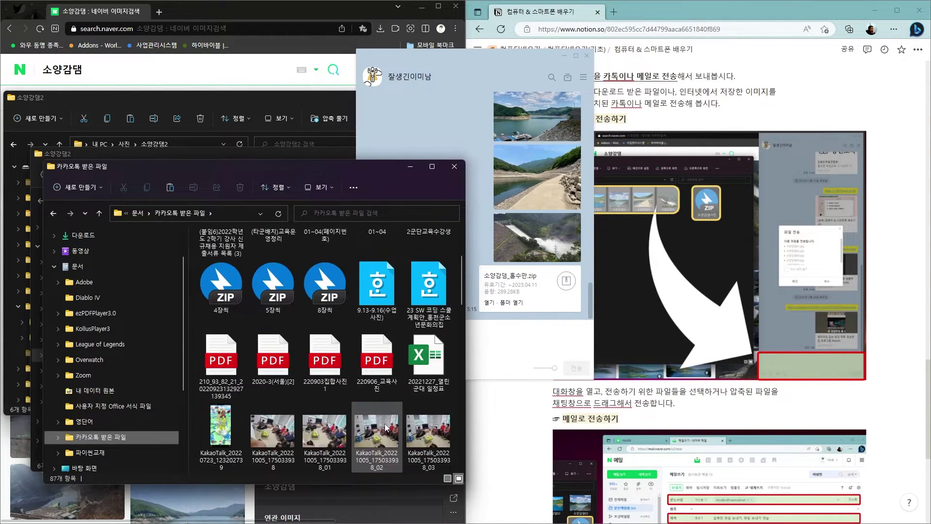
pyautogui.scroll(-20, 385, 423)
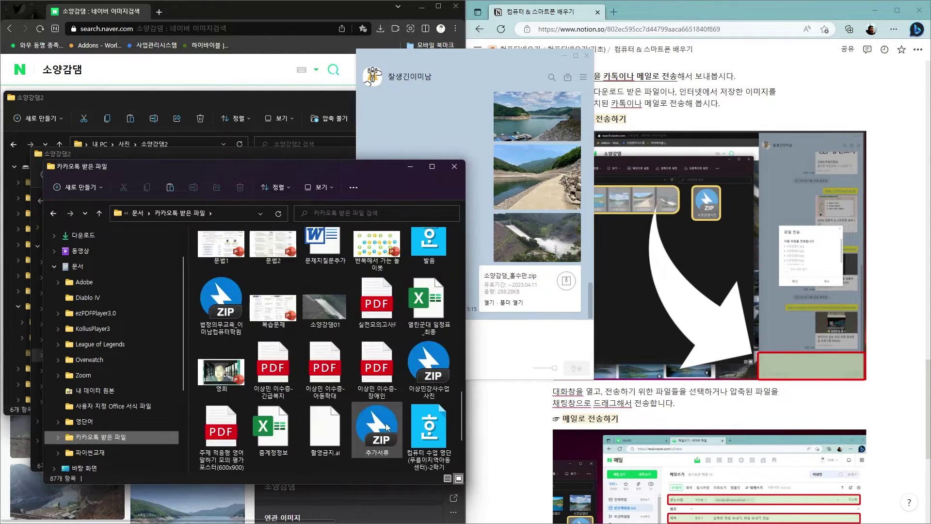
pyautogui.scroll(-3, 394, 412)
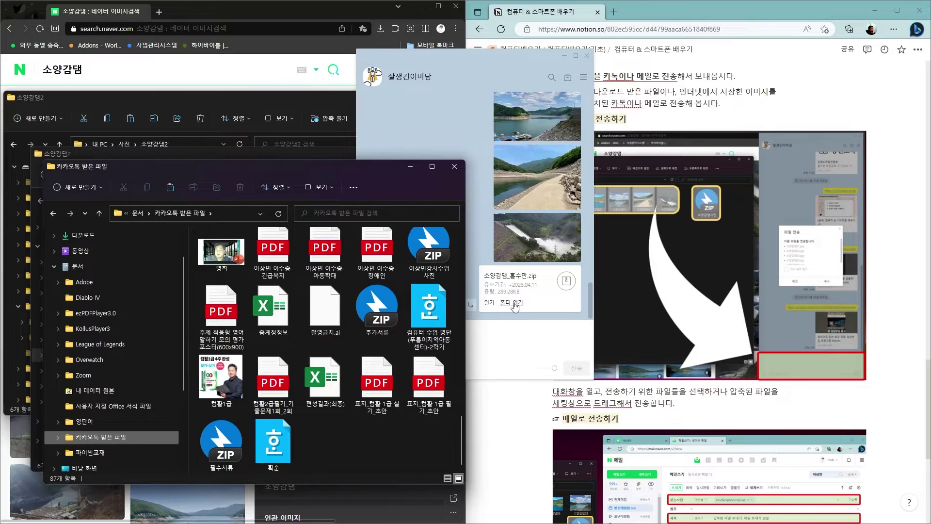
# Drag the 소양감댐_홍수만 ZIP into 카카오톡 받은 파일 (now 88 items), then close the KakaoTalk chat
pyautogui.moveTo(391, 172); pyautogui.dragTo(327, 171)
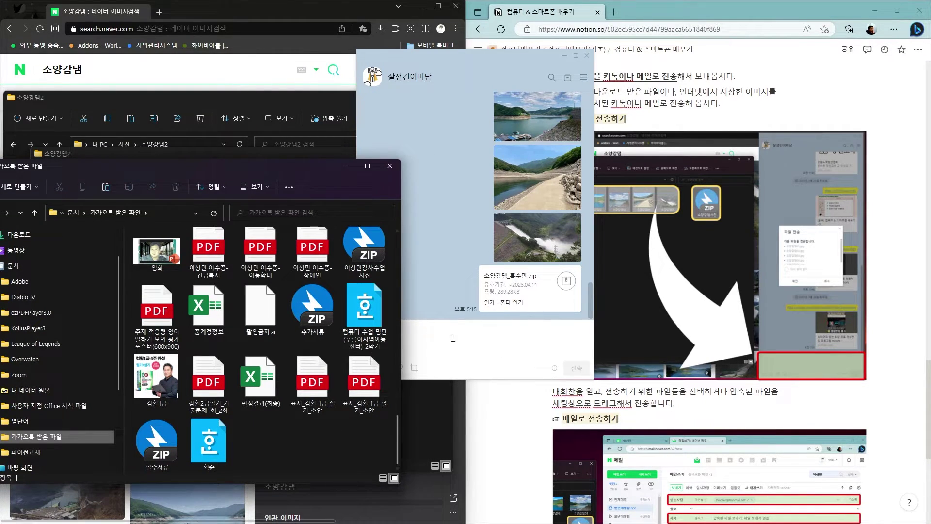
pyautogui.moveTo(285, 170); pyautogui.dragTo(337, 165)
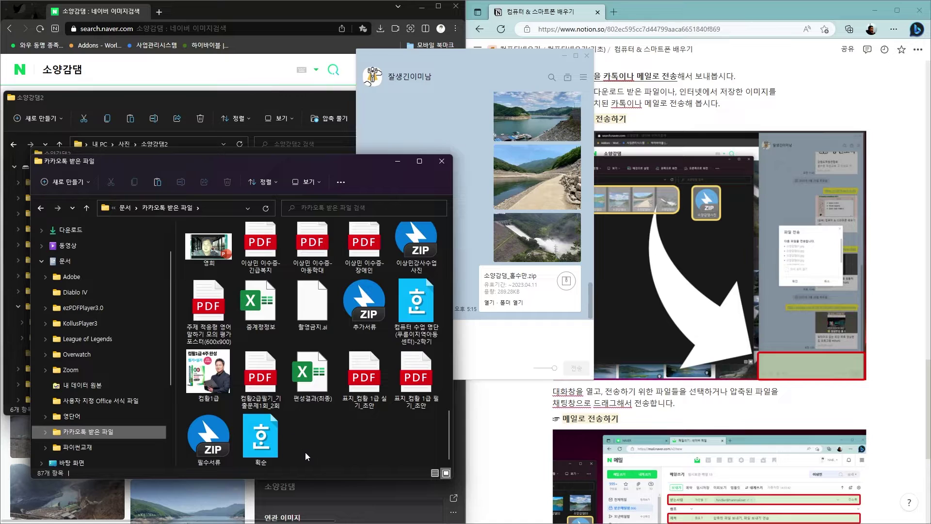
pyautogui.moveTo(262, 161); pyautogui.dragTo(497, 206)
pyautogui.click(207, 245)
pyautogui.moveTo(208, 245); pyautogui.dragTo(561, 479)
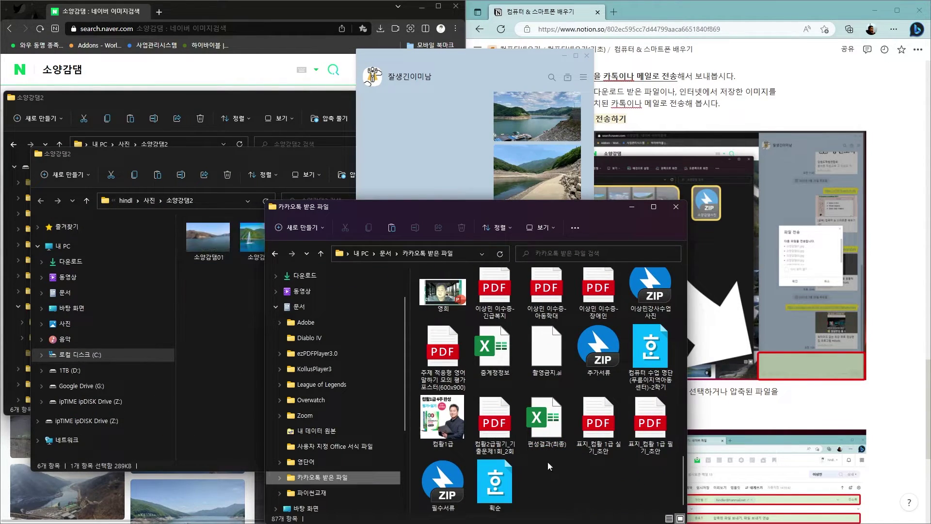
pyautogui.moveTo(569, 209); pyautogui.dragTo(333, 157)
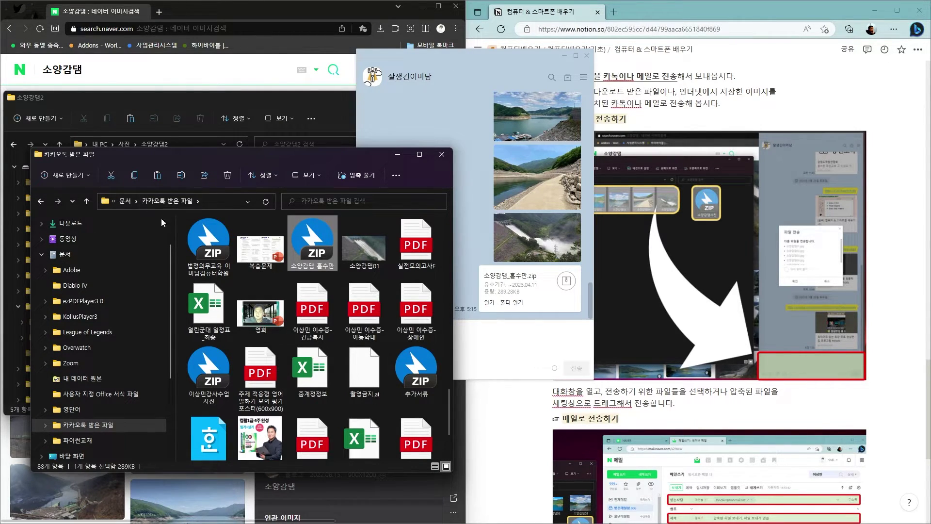
pyautogui.moveTo(341, 154)
pyautogui.mouseDown()
pyautogui.moveTo(284, 141)
pyautogui.moveTo(339, 140)
pyautogui.mouseUp()
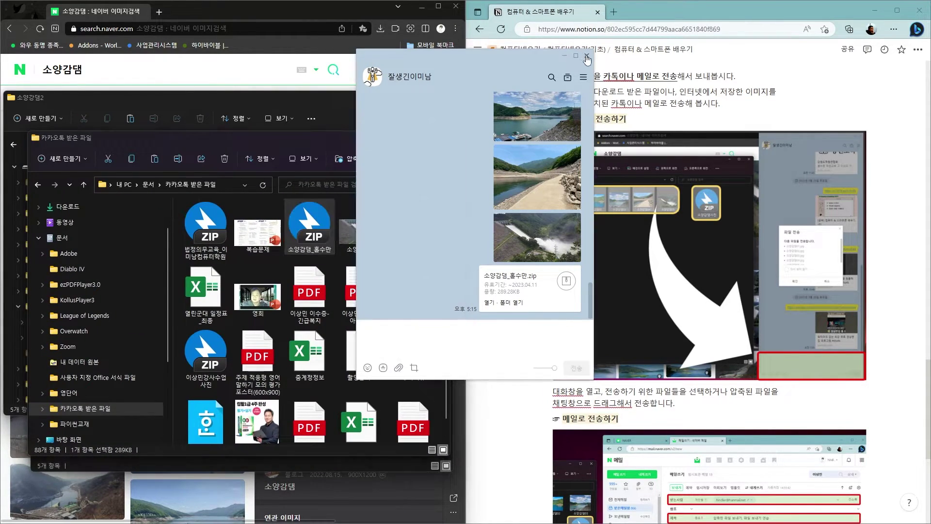
pyautogui.click(585, 57)
# Scroll the Notion lesson down to the 메일로 전송하기 section
pyautogui.scroll(-3, 558, 256)
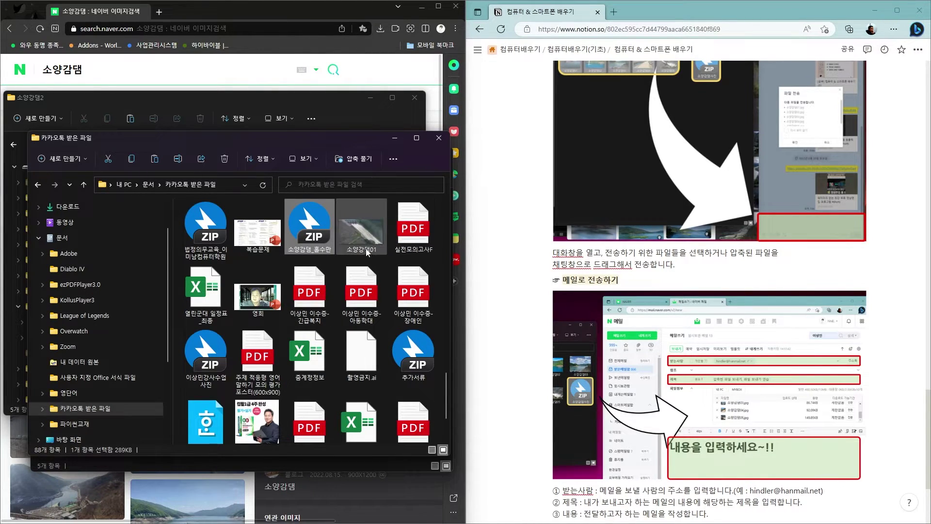
# Extract the 소양감댐_홍수만 ZIP to its suggested same-named folder in 카카오톡 받은 파일
pyautogui.rightClick(308, 226)
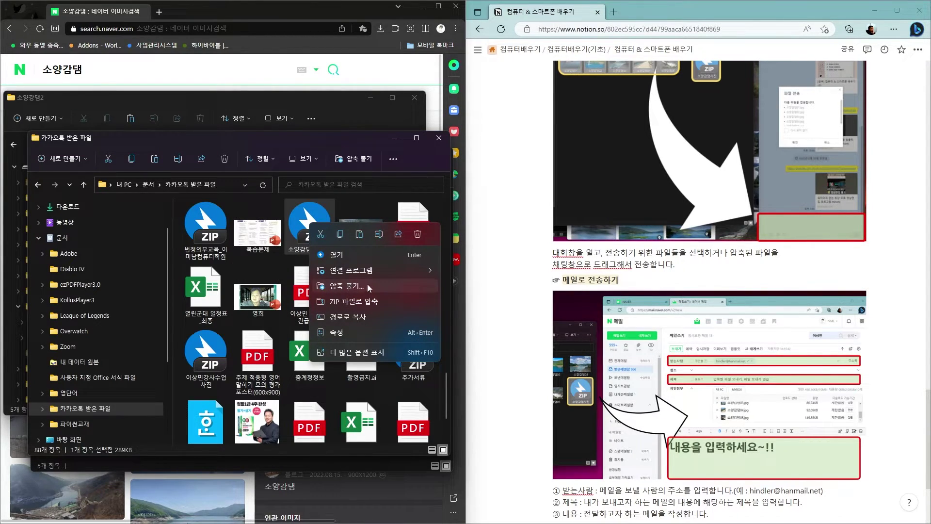
pyautogui.click(341, 285)
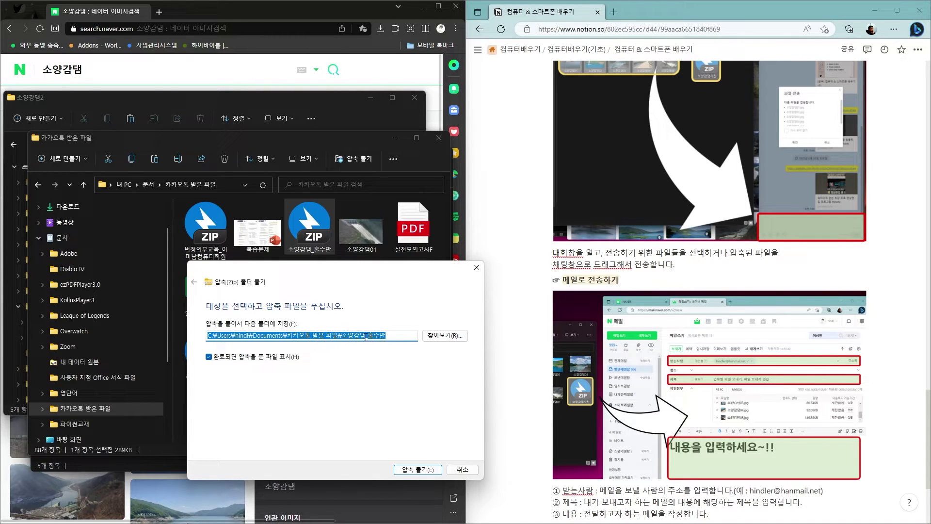
pyautogui.click(421, 470)
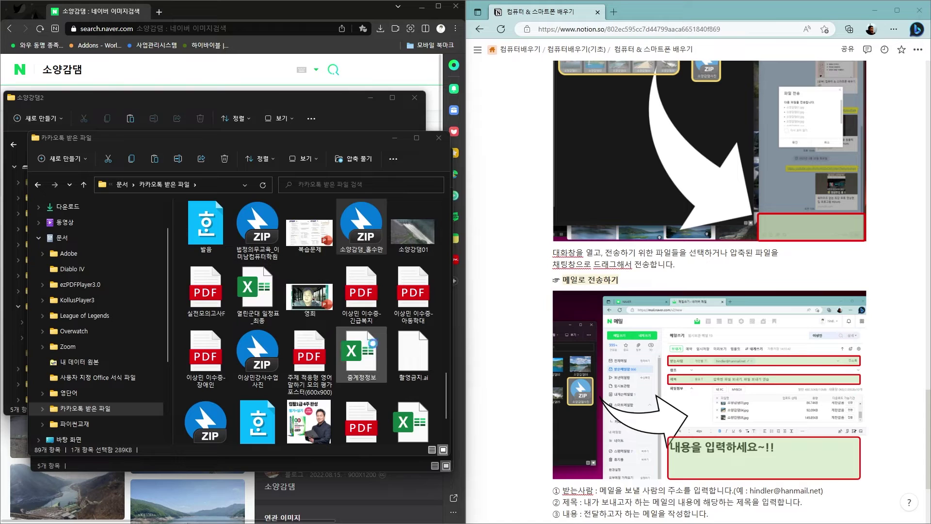
# Open the extracted 소양감댐_홍수만 folder, confirm photos 01, 03 and 05, then close it
pyautogui.click(146, 157)
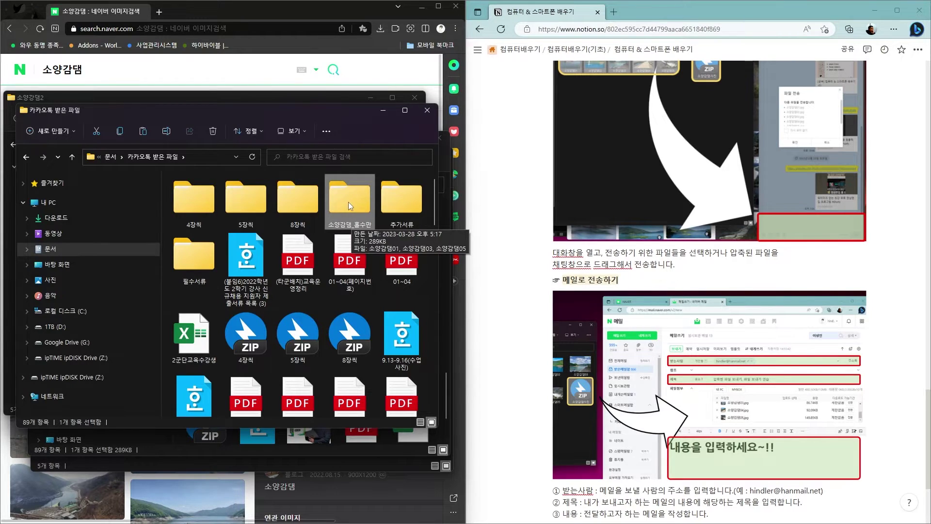
pyautogui.doubleClick(348, 201)
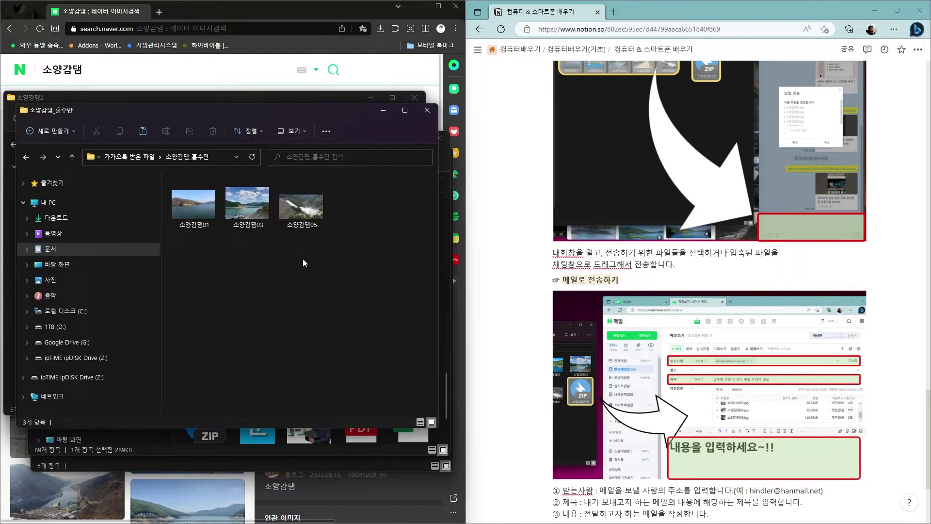
pyautogui.scroll(-3, 613, 165)
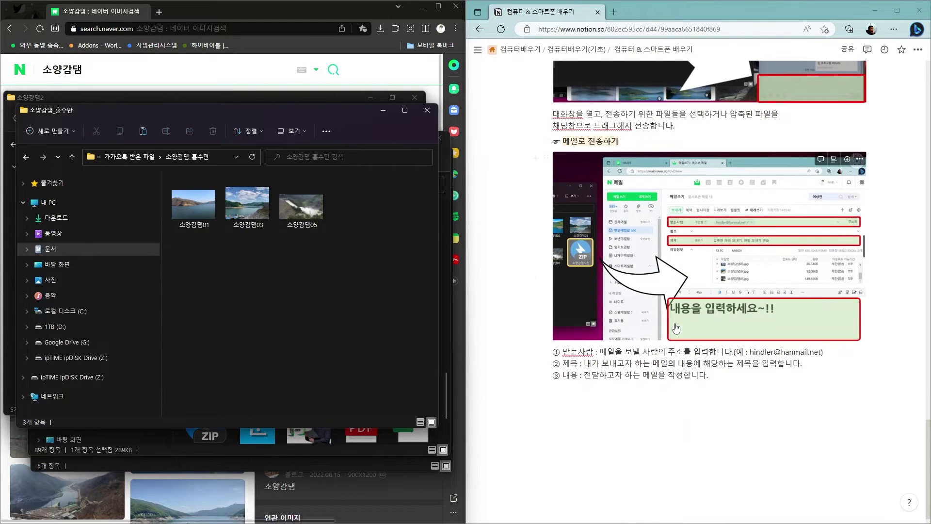
pyautogui.click(427, 110)
# Close the 카카오톡 받은 파일 and 소양감댐2 windows and go to the Naver login page
pyautogui.click(439, 138)
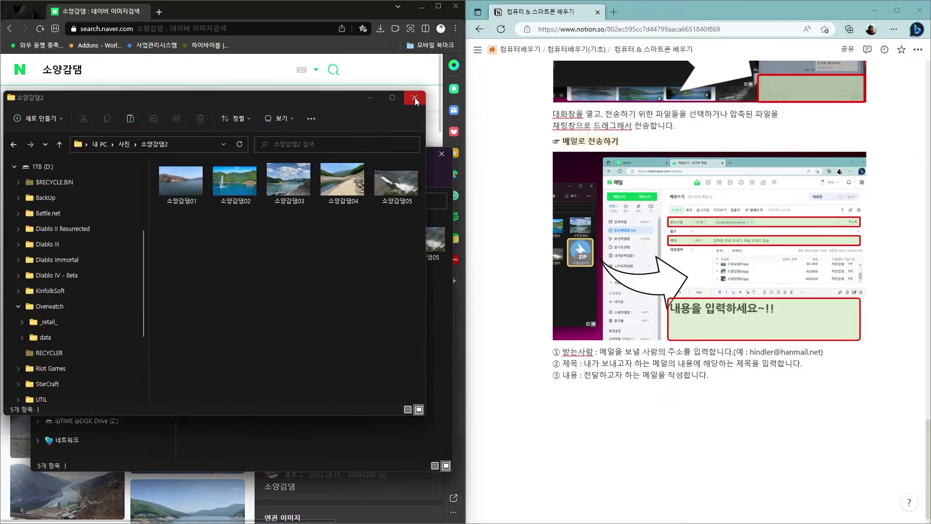
pyautogui.click(439, 115)
pyautogui.click(37, 71)
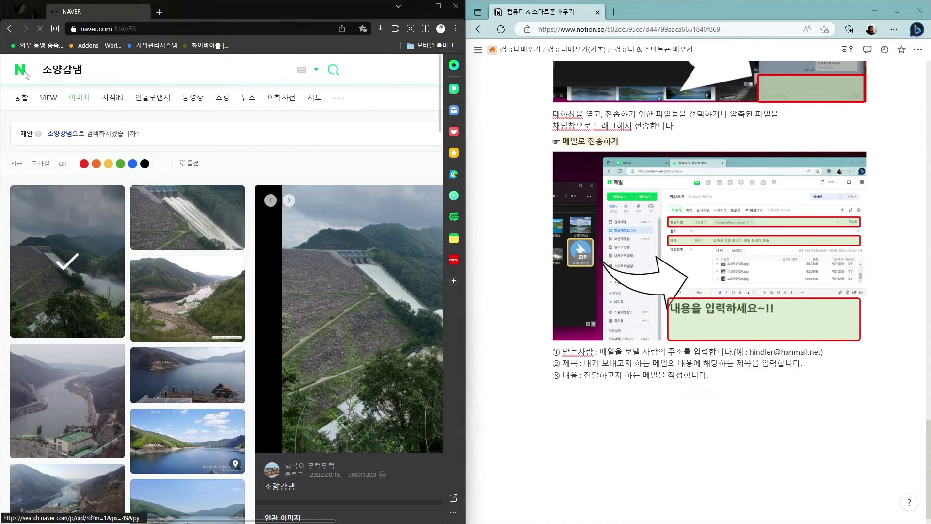
pyautogui.click(259, 314)
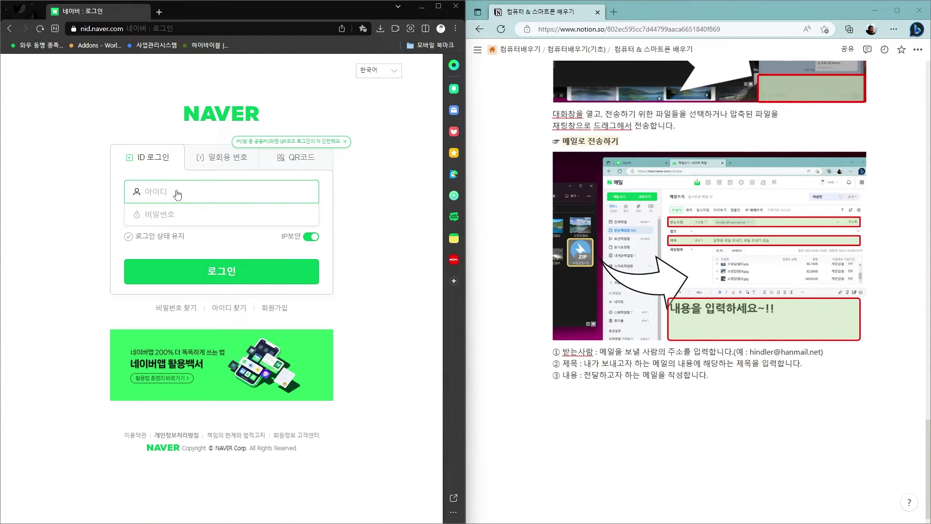
# Sign in with the Naver ID and password, then open the Naver Mail inbox
pyautogui.press('Tab')
pyautogui.write('**')
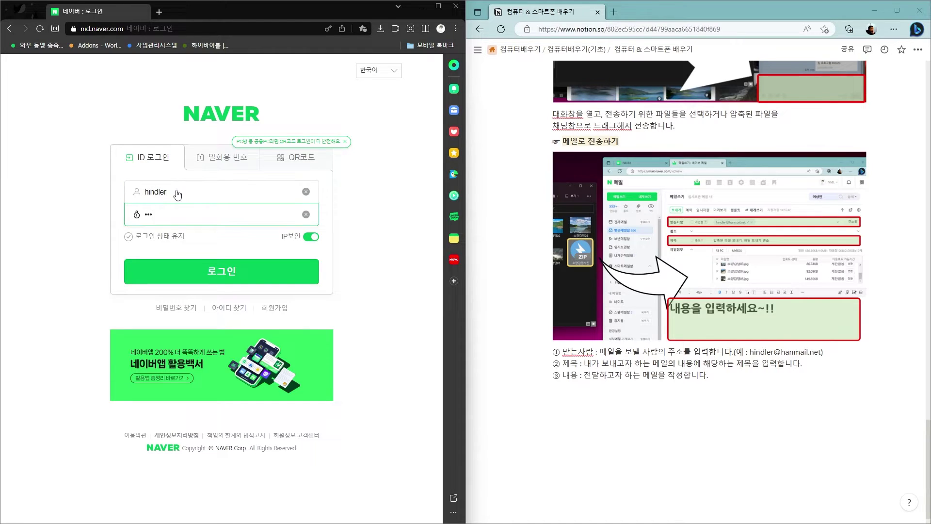
pyautogui.press('Return')
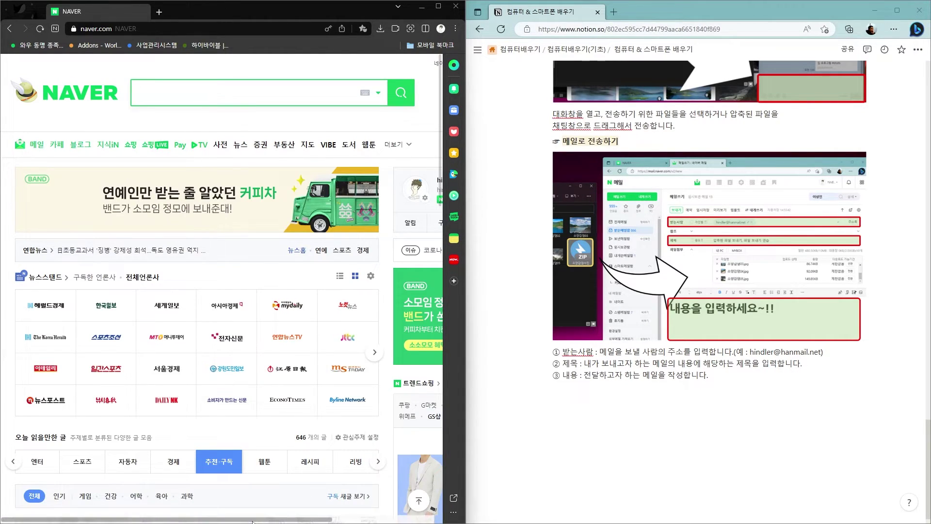
pyautogui.moveTo(308, 520); pyautogui.dragTo(411, 521)
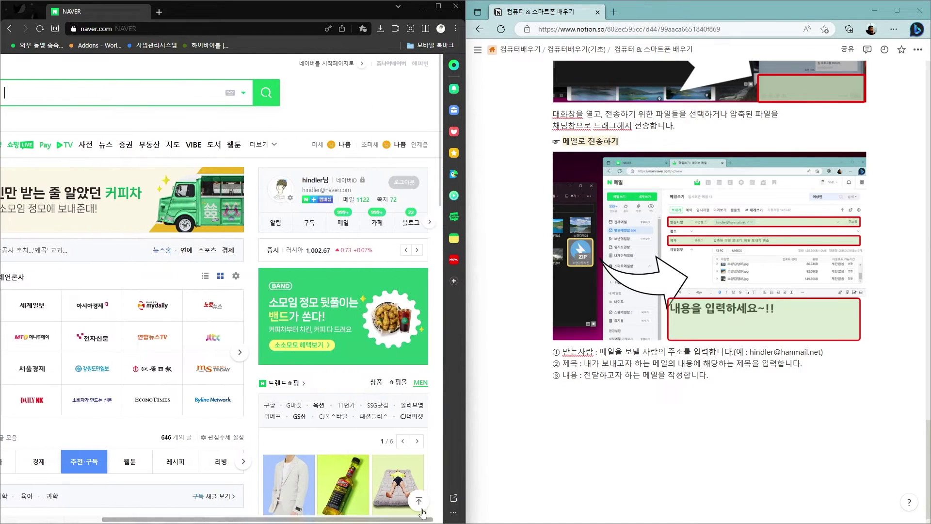
pyautogui.click(344, 225)
pyautogui.click(282, 380)
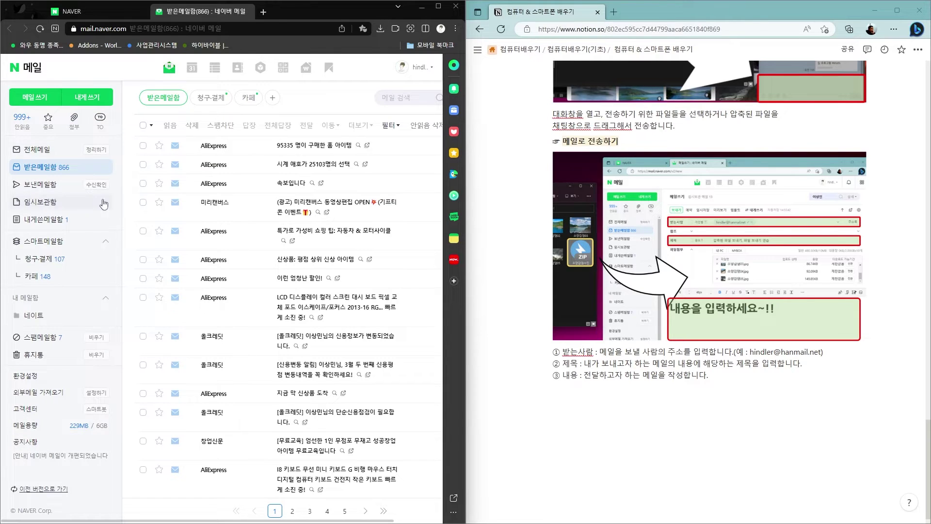
# Show all mail in Naver Mail and start composing a new message
pyautogui.click(37, 153)
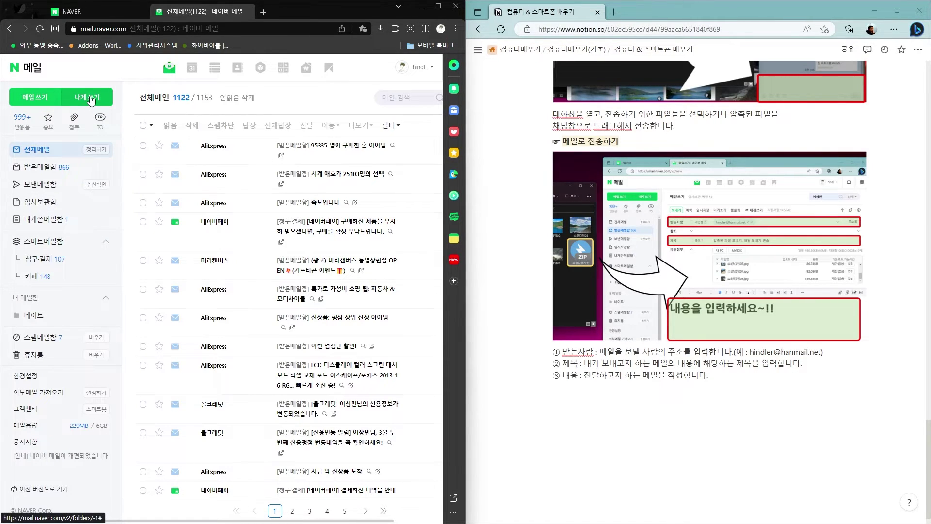
pyautogui.click(89, 99)
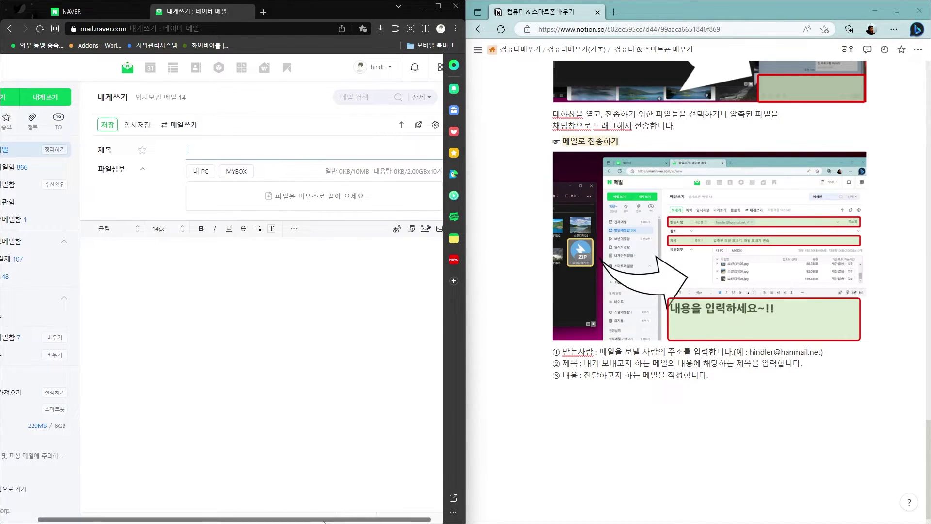
pyautogui.moveTo(327, 522); pyautogui.dragTo(296, 522)
pyautogui.click(28, 98)
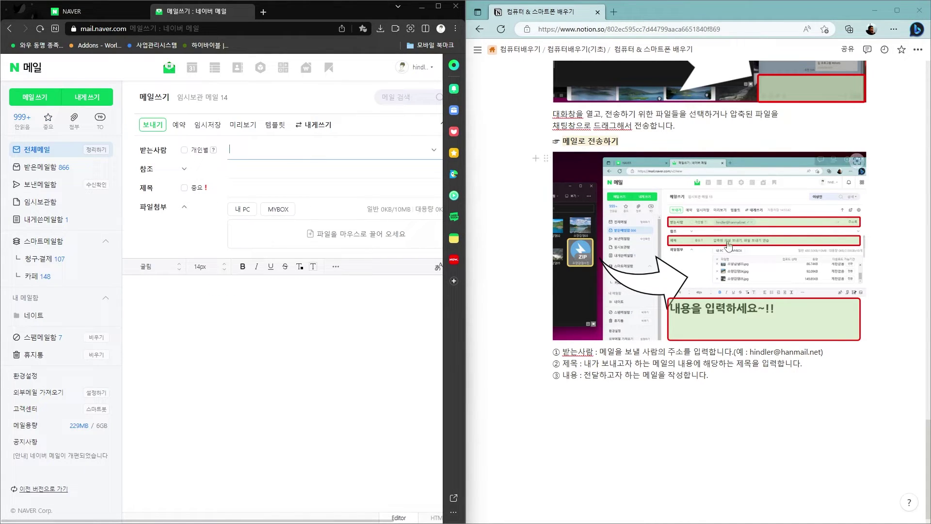
# Address the mail to the suggested recipient e-mail and enter subject 사진전송합니다
pyautogui.click(266, 152)
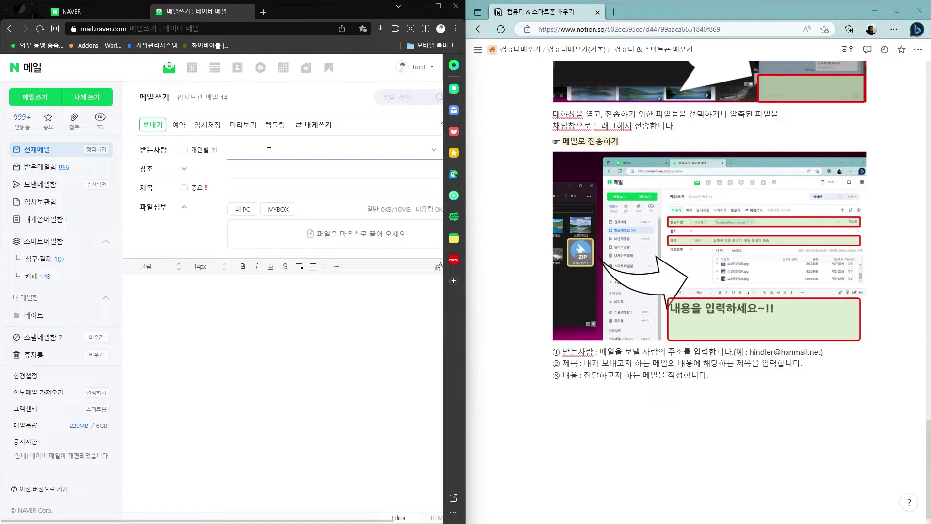
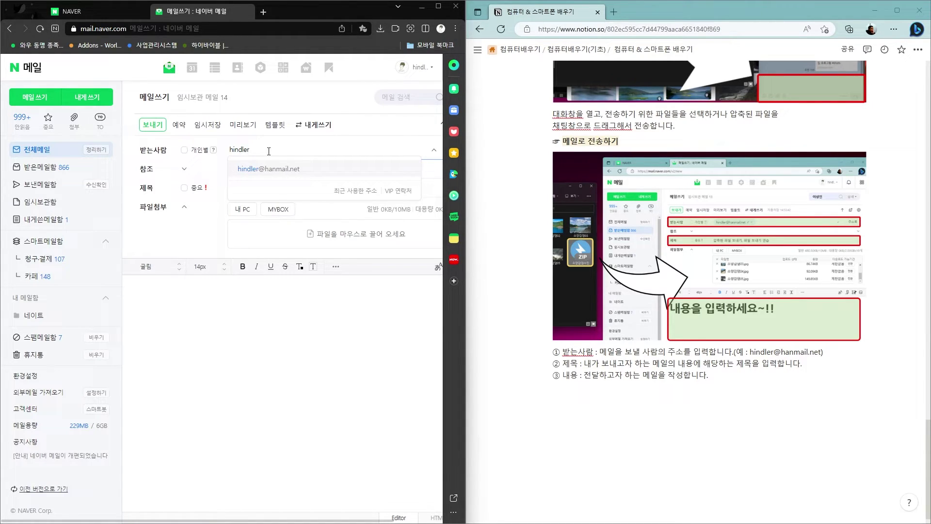
pyautogui.click(277, 171)
pyautogui.click(244, 189)
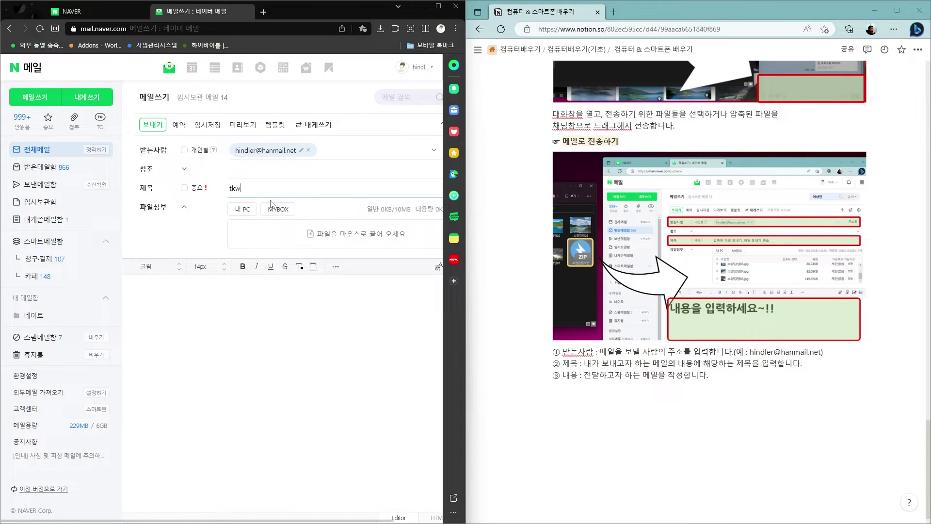
pyautogui.write('사진전송합니다.')
# Attach all five photos from Pictures › 소양강댐2, totalling 480.50KB
pyautogui.click(244, 214)
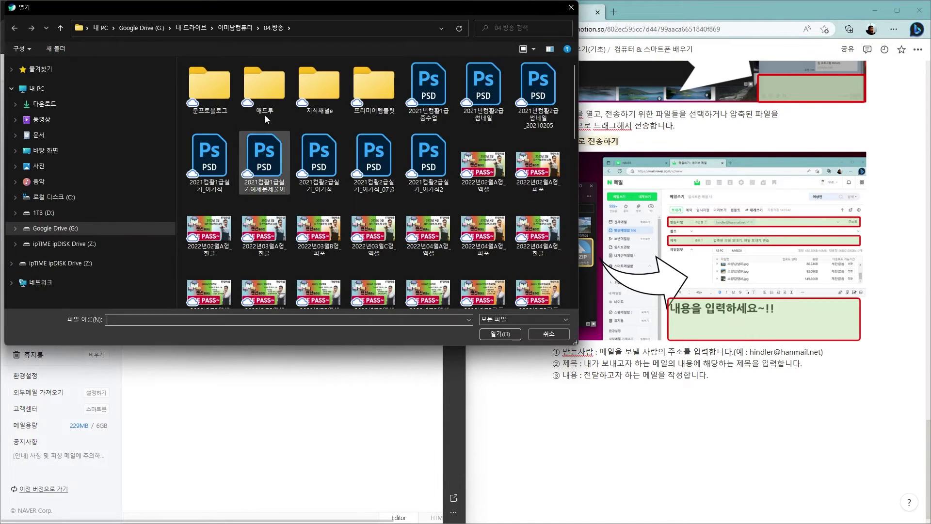
pyautogui.click(47, 105)
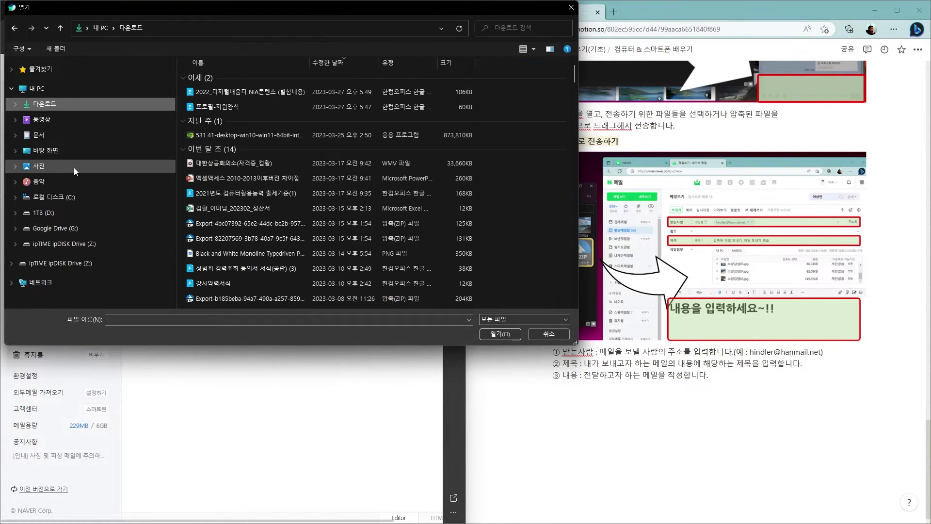
pyautogui.click(41, 167)
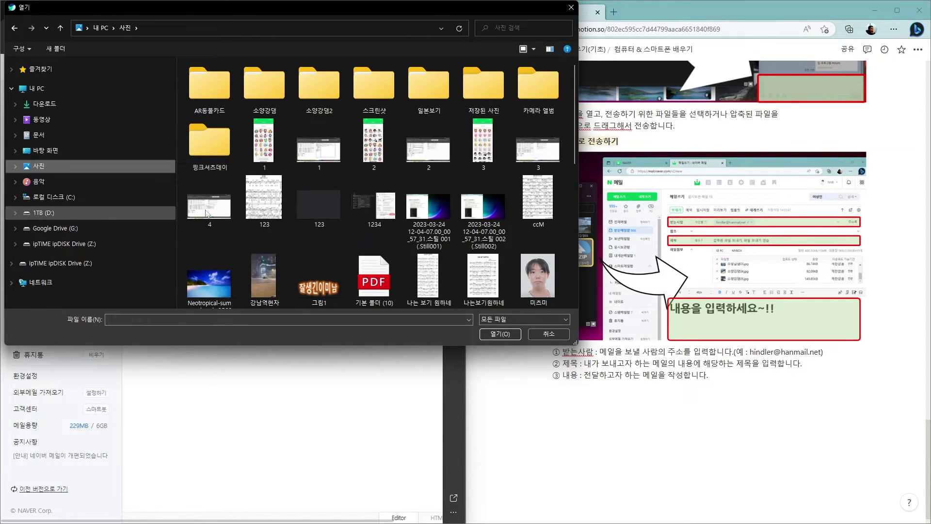
pyautogui.doubleClick(320, 88)
pyautogui.moveTo(488, 141); pyautogui.dragTo(205, 95)
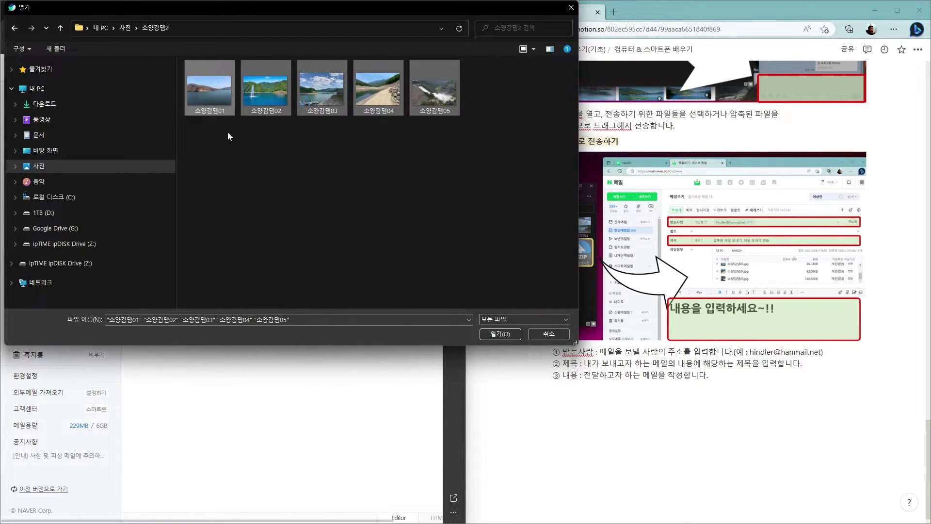
pyautogui.click(500, 334)
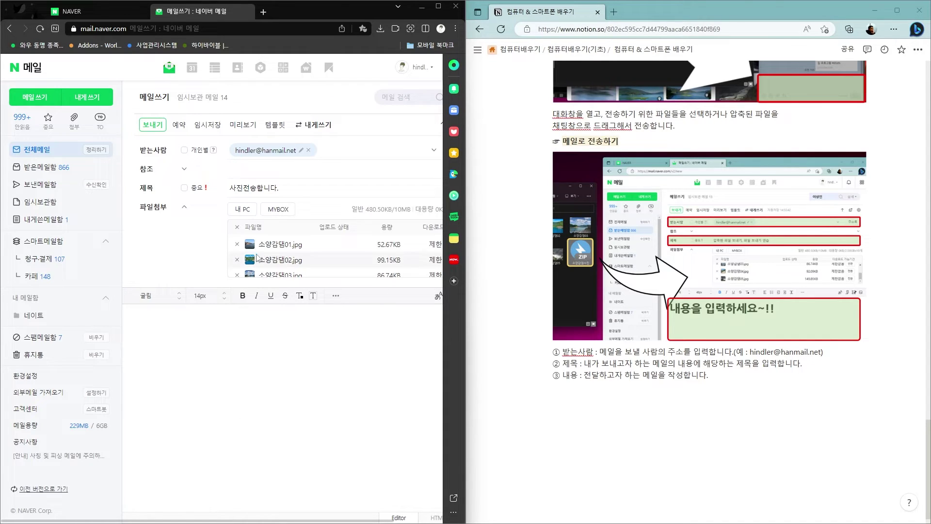
# Attach 소양강댐_홍수만.zip from Documents › 카카오톡 받은 파일
pyautogui.click(241, 212)
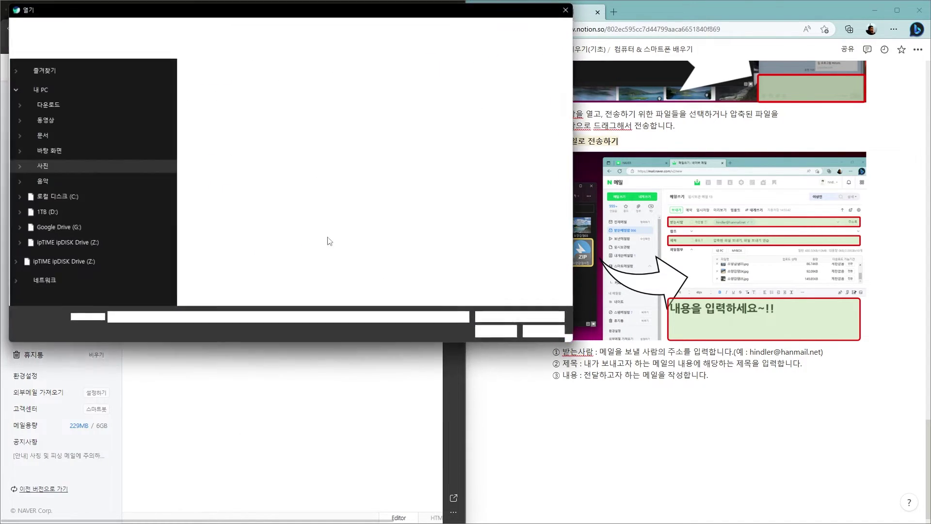
pyautogui.click(16, 135)
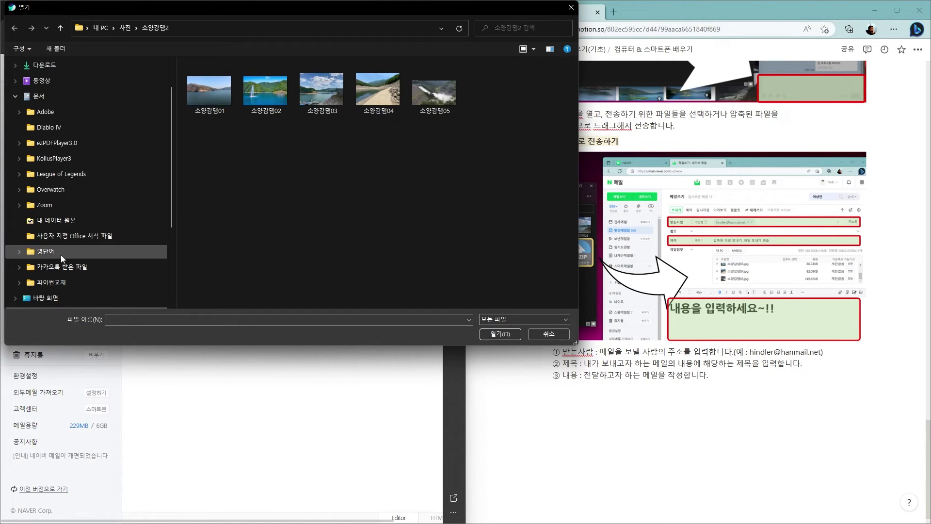
pyautogui.click(72, 271)
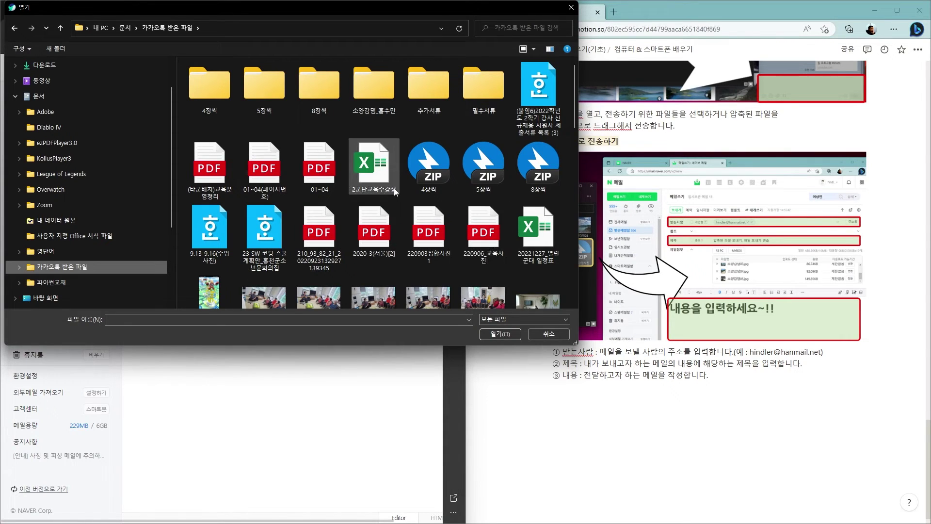
pyautogui.scroll(-8, 402, 194)
pyautogui.scroll(-5, 418, 195)
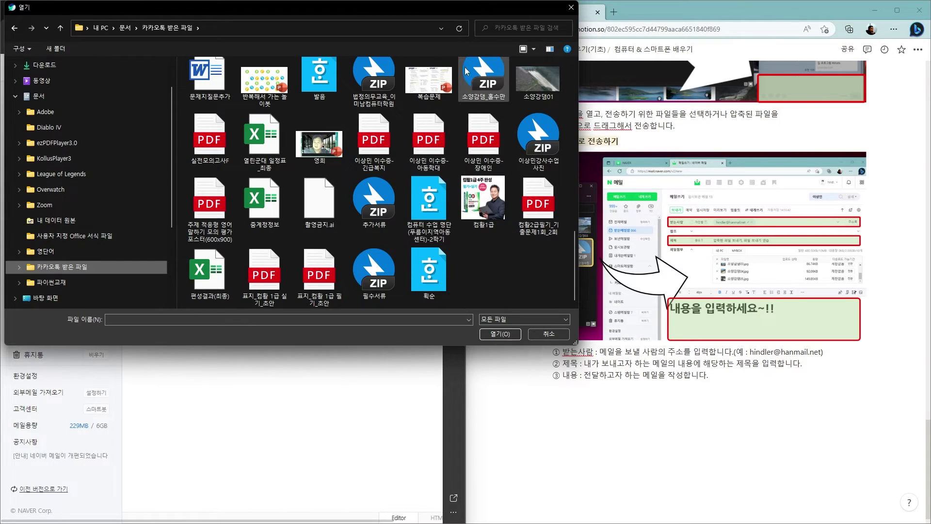
pyautogui.click(483, 80)
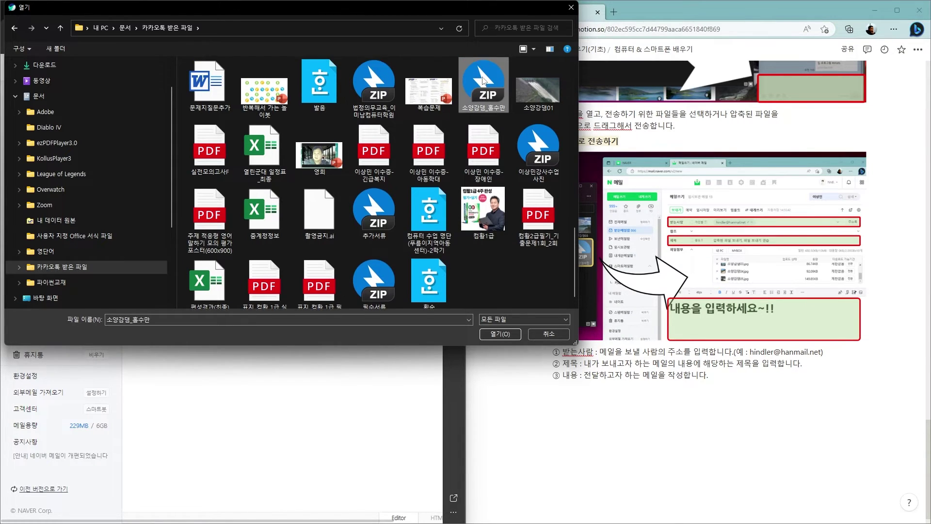
pyautogui.click(500, 334)
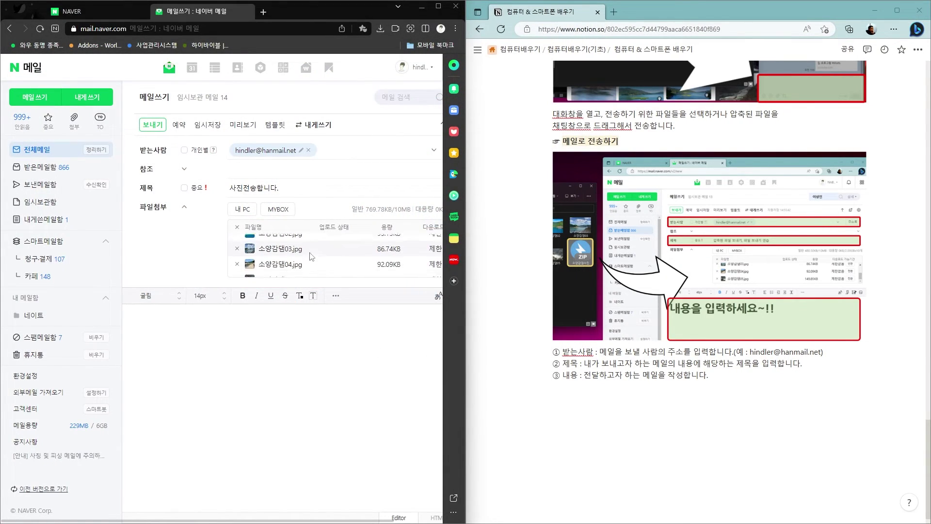
# Remove the five JPG photo attachments, leaving only the ZIP (289.28KB)
pyautogui.click(237, 253)
pyautogui.click(238, 251)
pyautogui.click(237, 251)
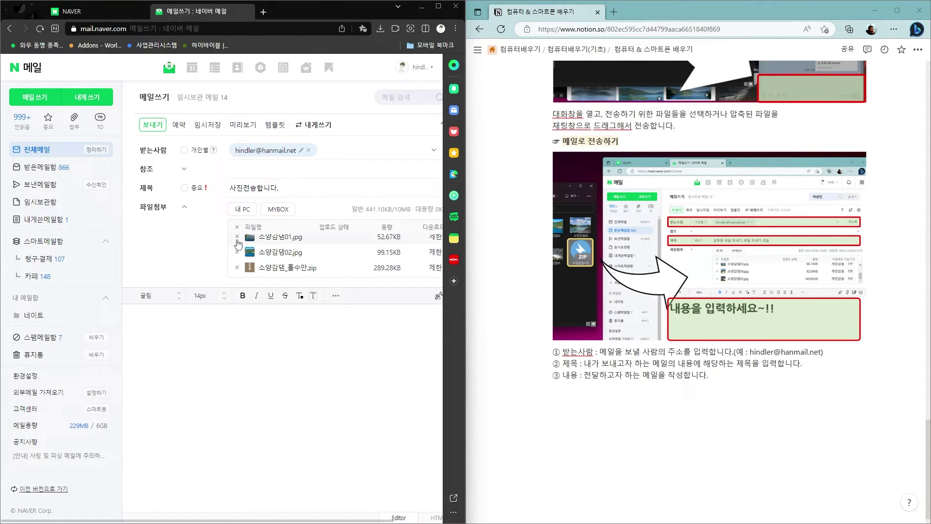
pyautogui.click(237, 252)
pyautogui.click(237, 247)
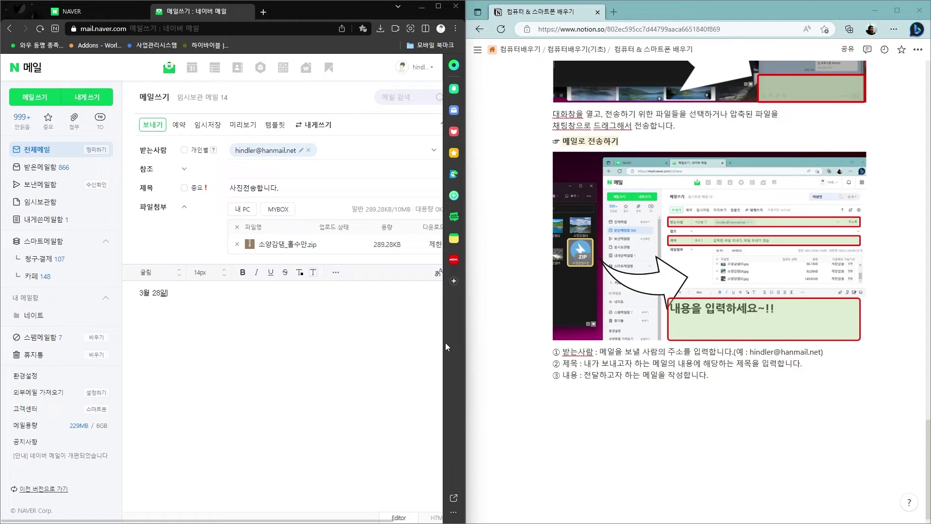
# Finish the body note so it reads '3월 28일날 찍은 사진을 압축해서 보냅니다.'
pyautogui.write('진을 압축해서 ')
pyautogui.write('보냅니대')
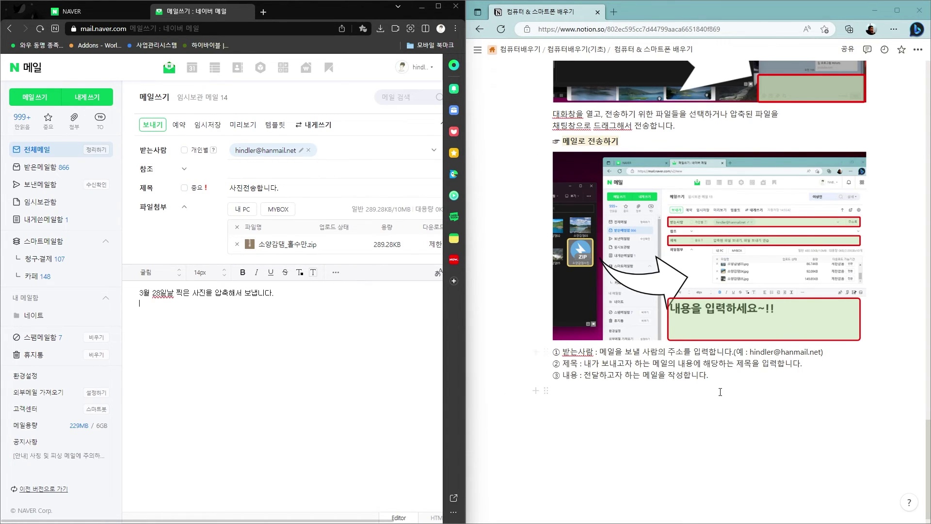
pyautogui.scroll(15, 720, 392)
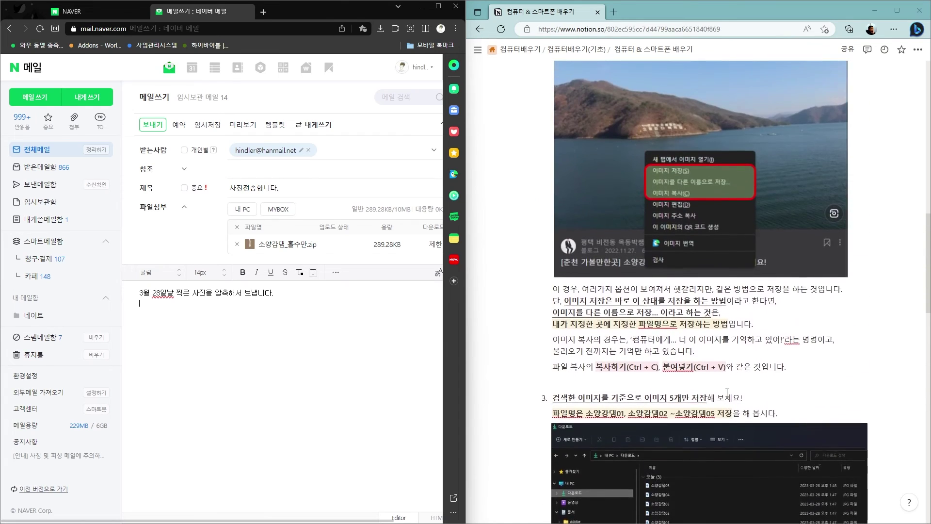
pyautogui.scroll(15, 726, 392)
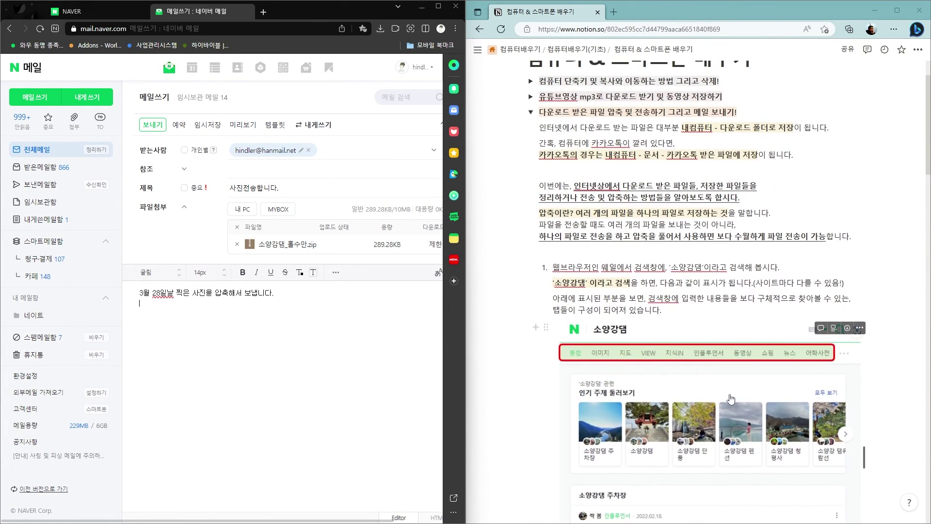
pyautogui.scroll(2, 731, 398)
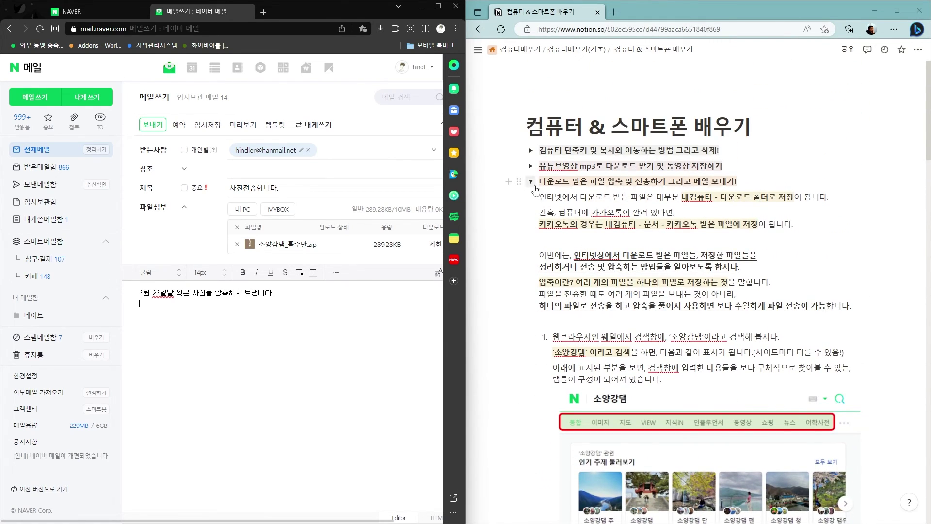